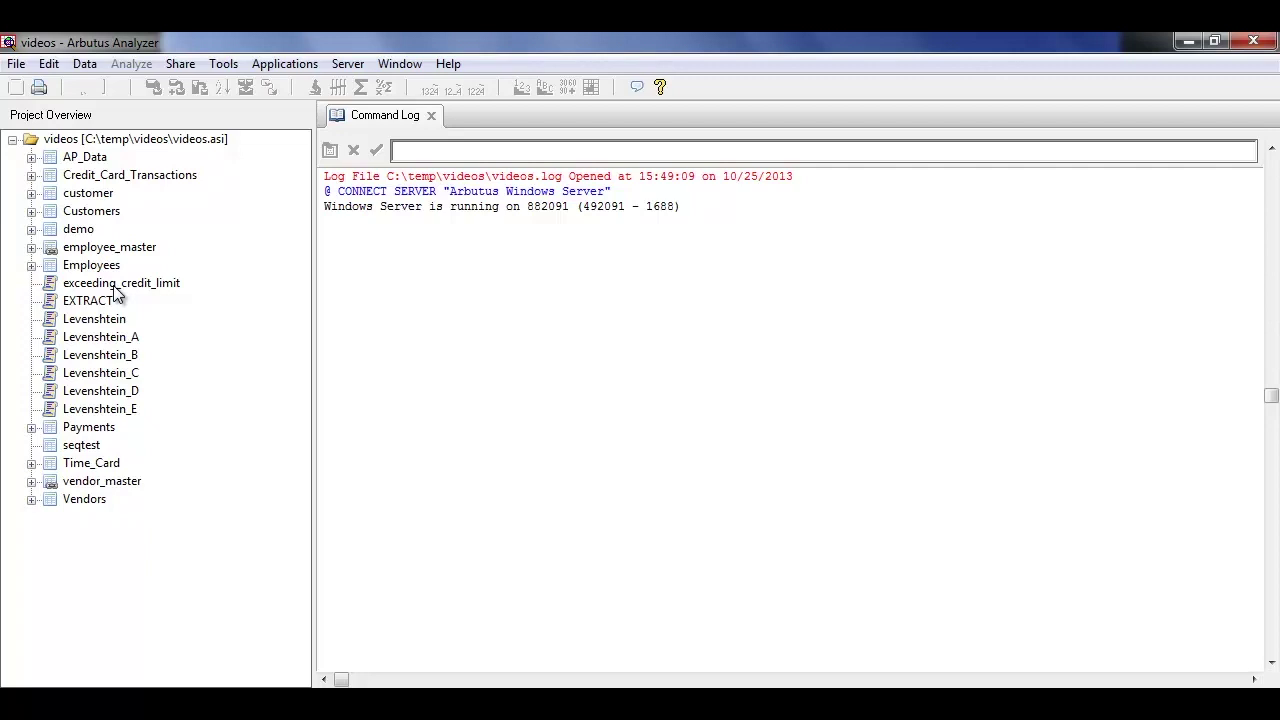
Step: Add an enterprise share named Enterprise Share on the Arbutus Windows Server profile, using folder C:\TEMP\share and applying to this project only
click(182, 64)
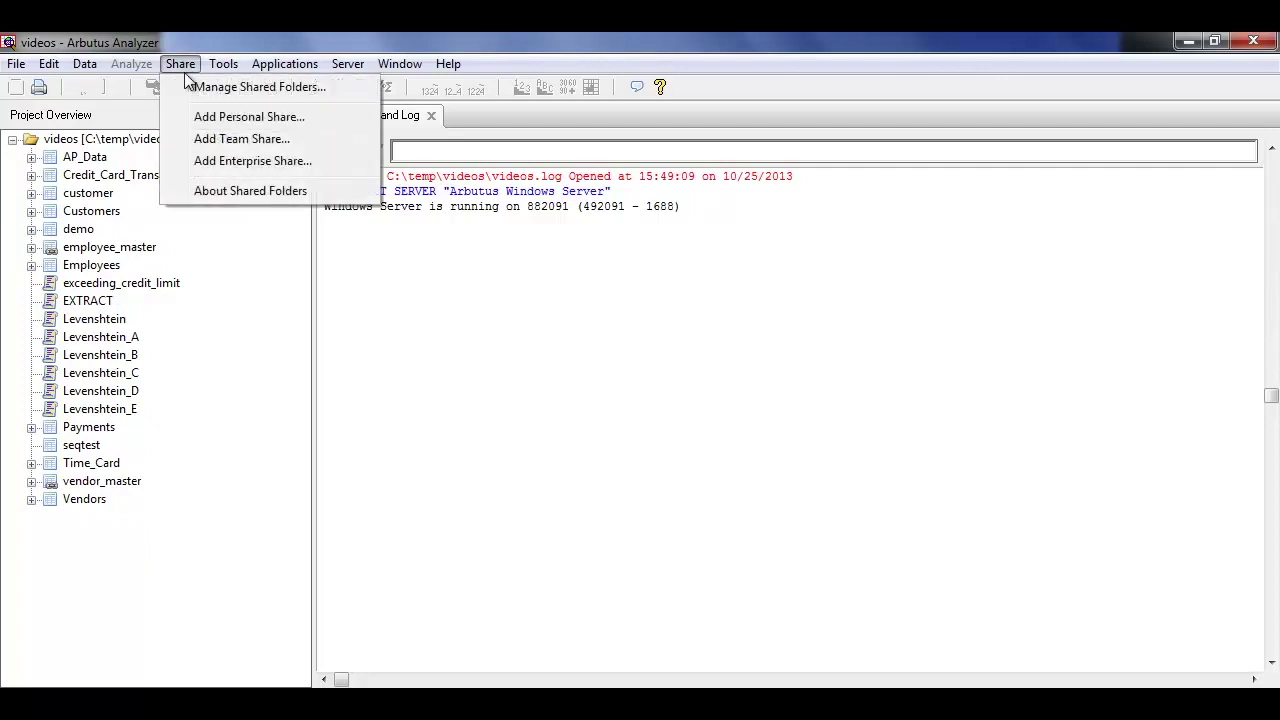
click(243, 163)
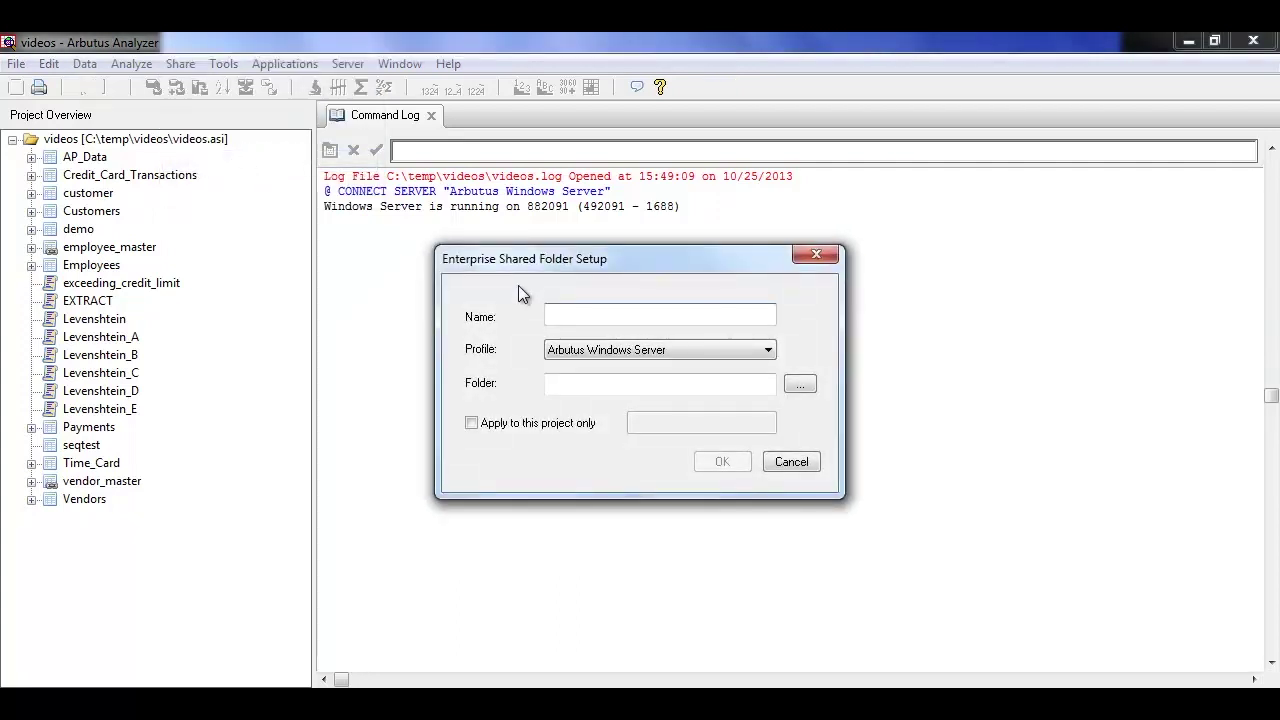
text(Enterprise Share)
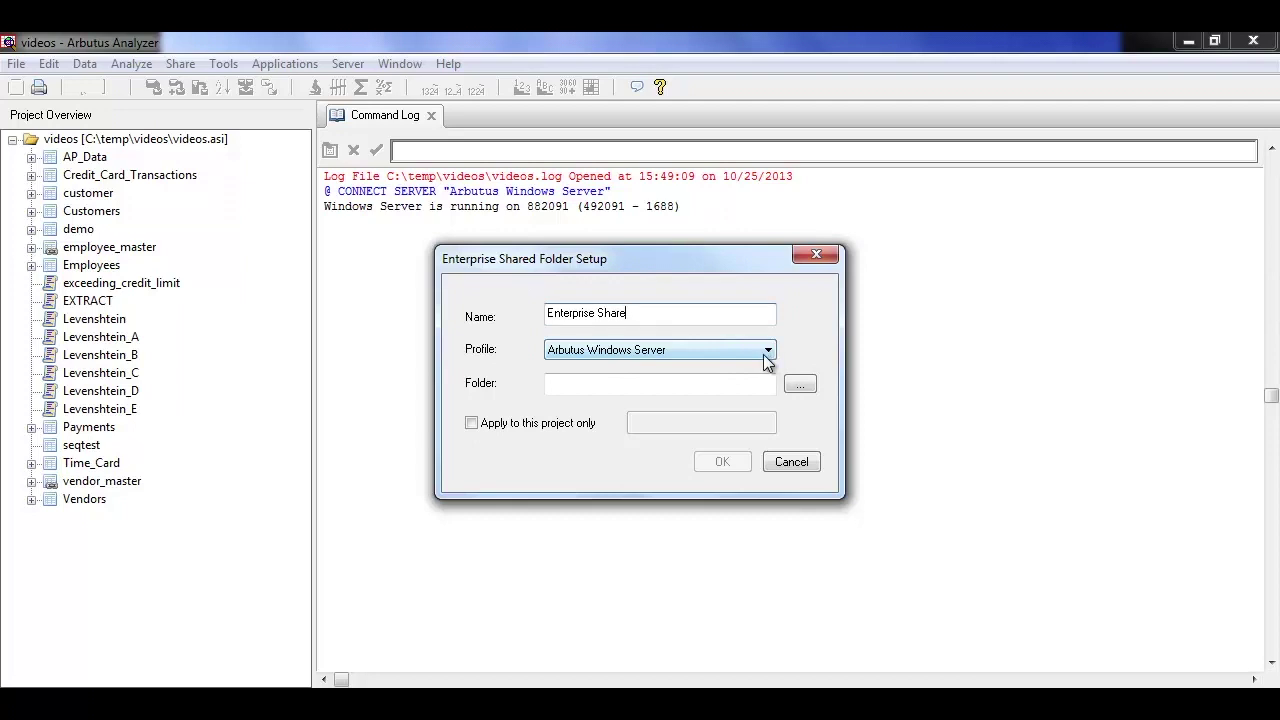
click(800, 385)
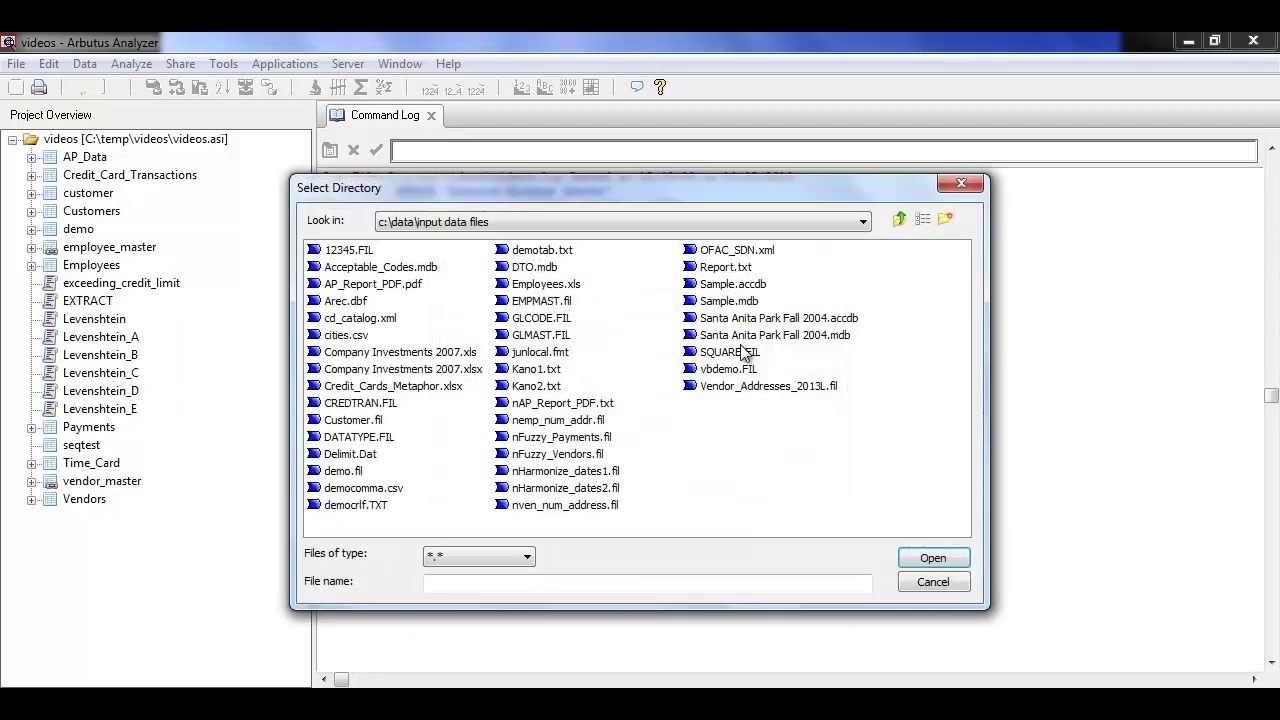
click(435, 224)
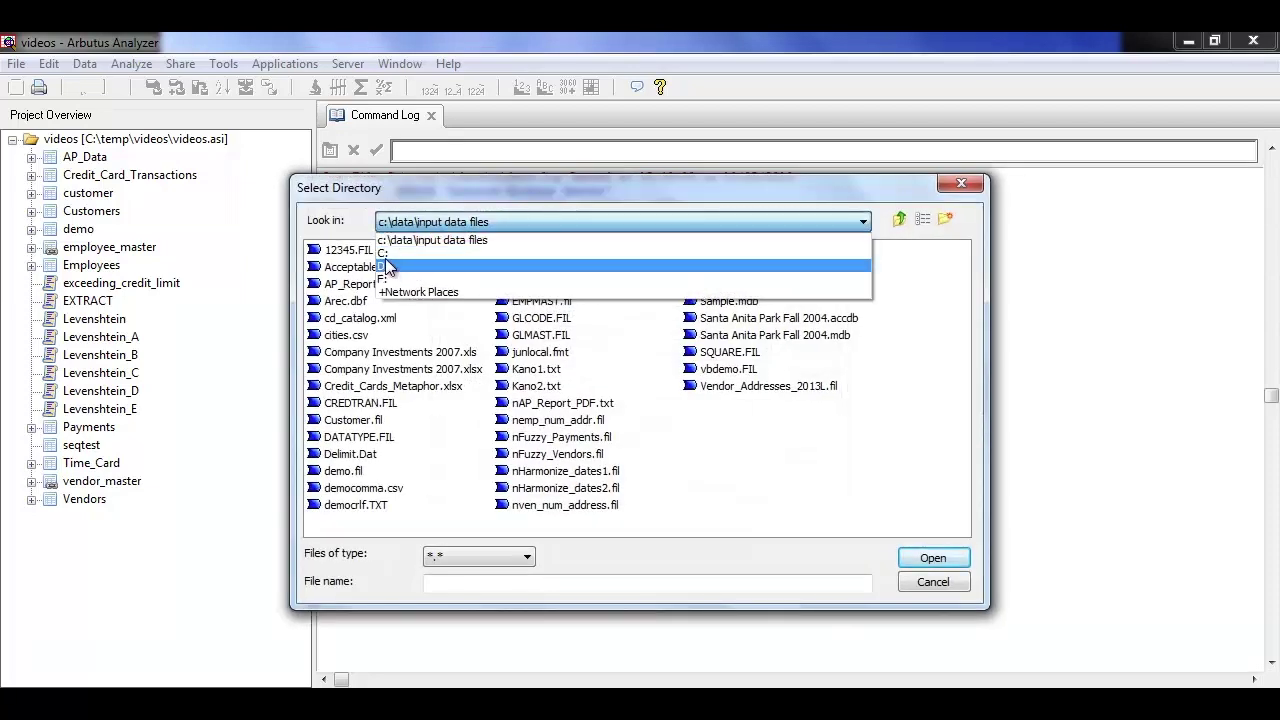
click(385, 253)
double_click(330, 438)
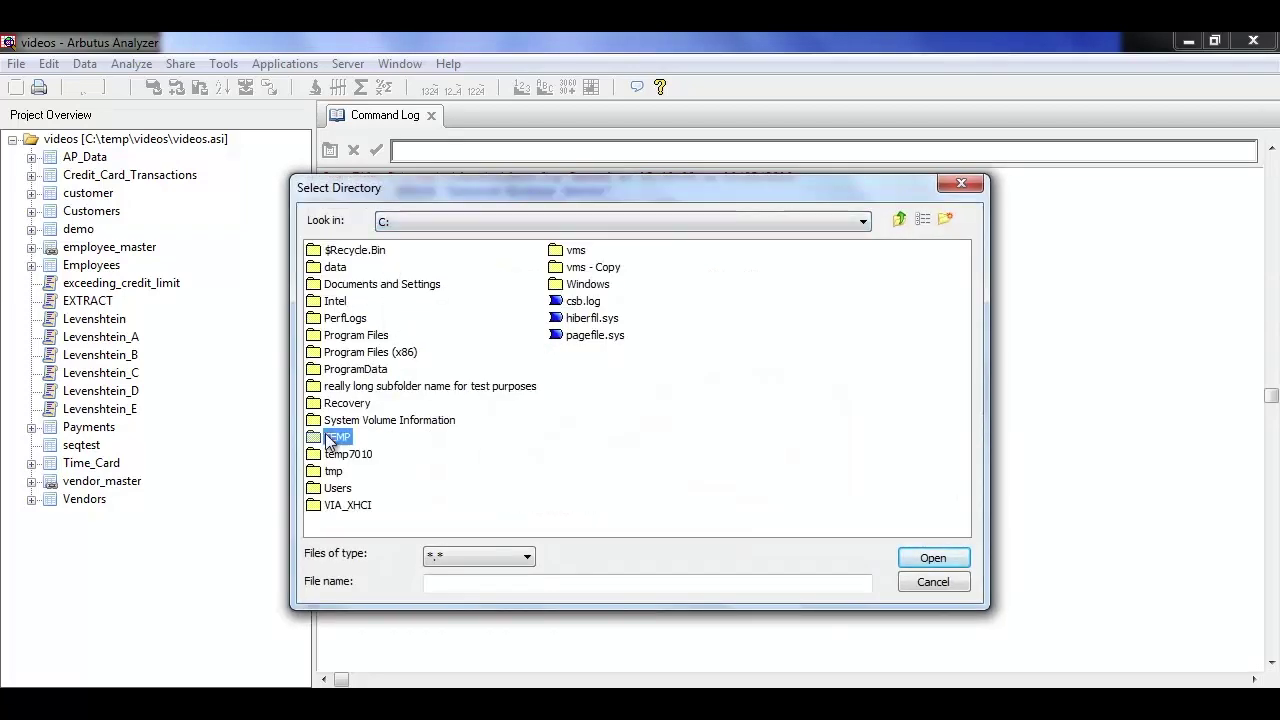
double_click(329, 337)
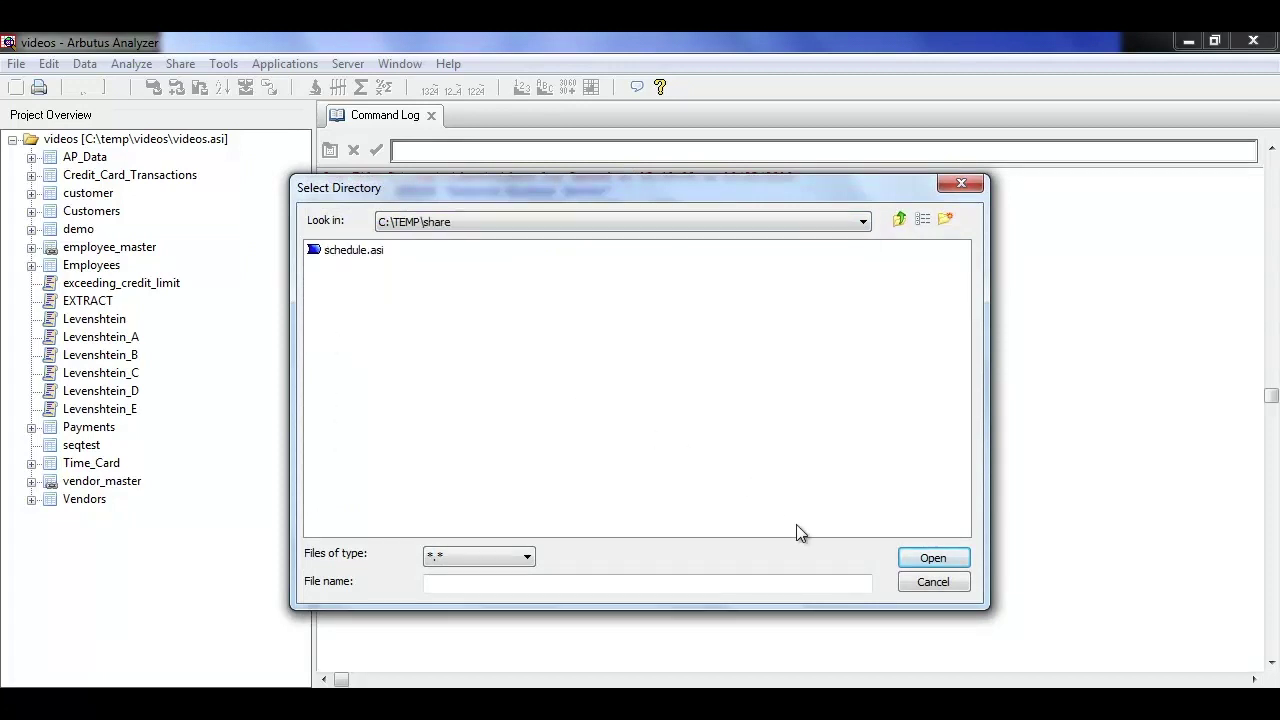
click(937, 559)
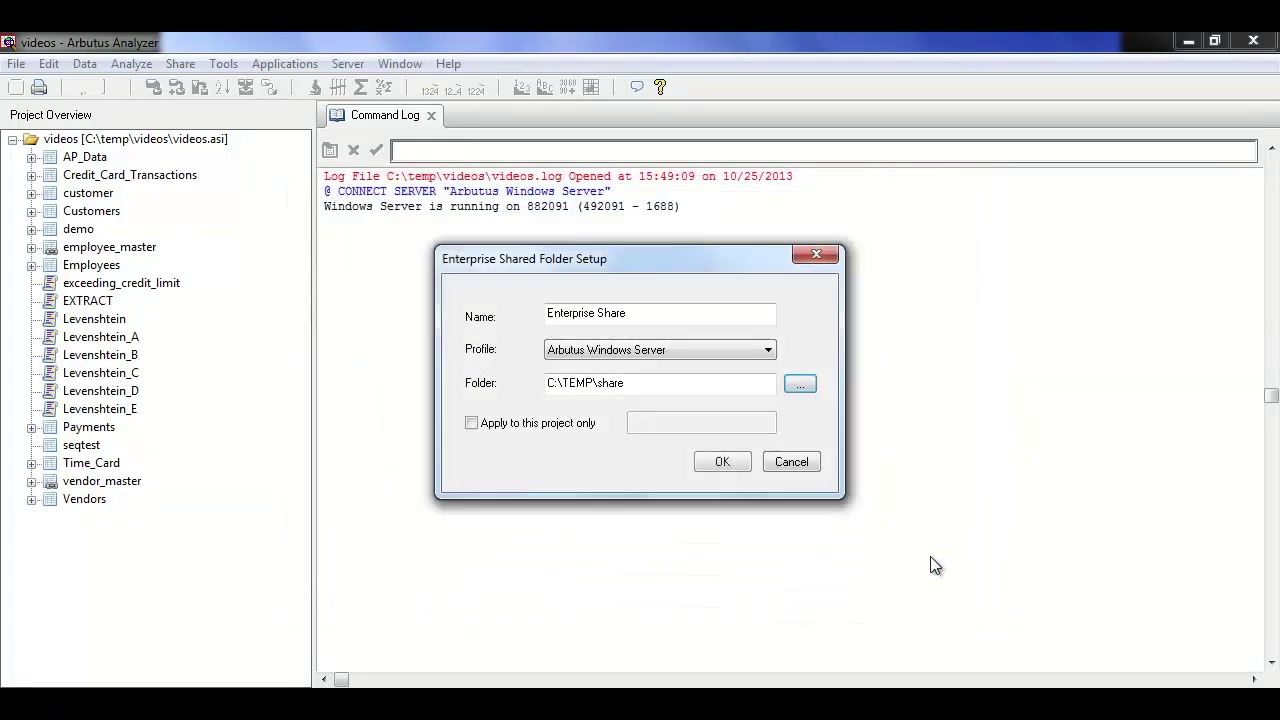
click(472, 424)
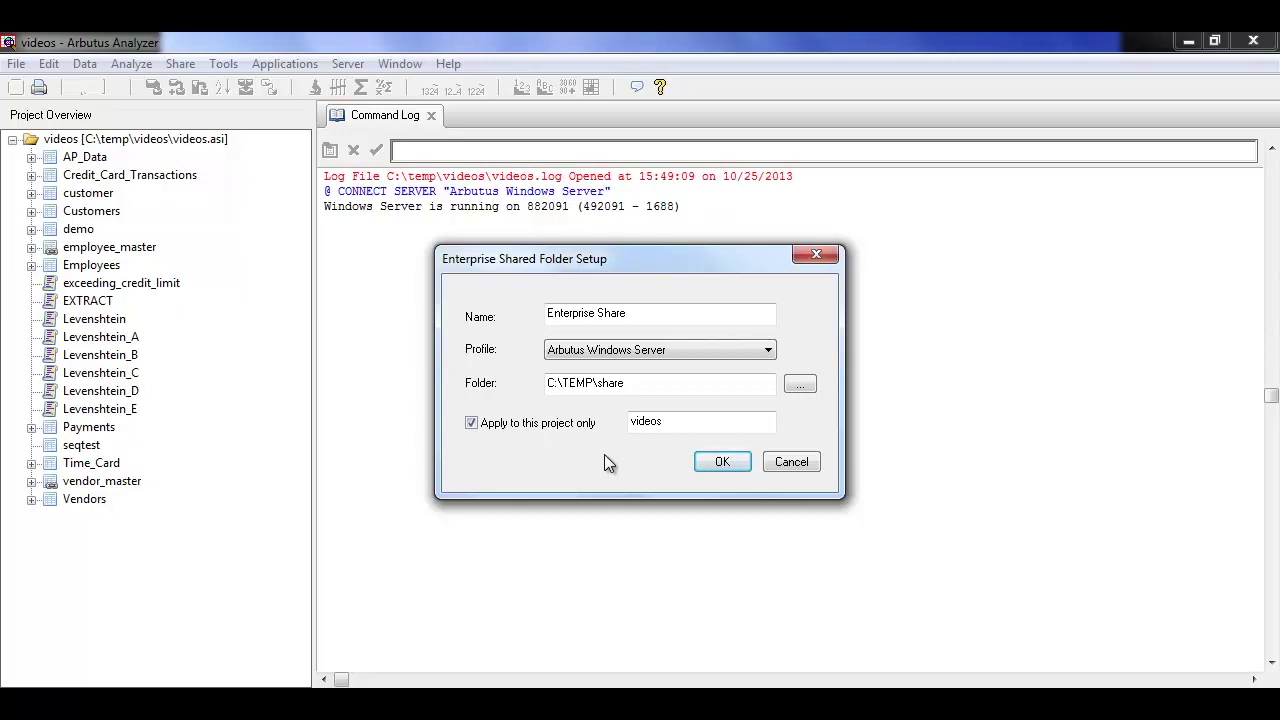
click(722, 462)
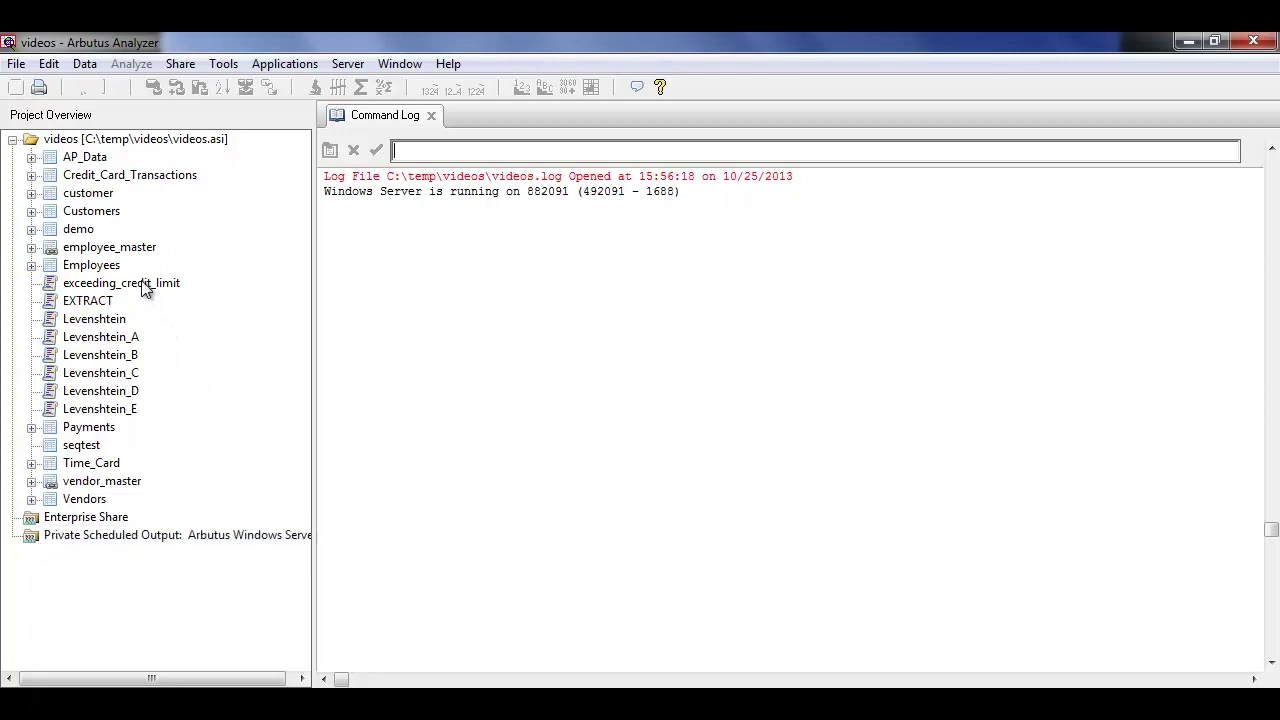
Step: Move the exceeding_credit_limit procedure and the Credit_Card_Transactions table from the videos project into the Enterprise Share folder
click(86, 517)
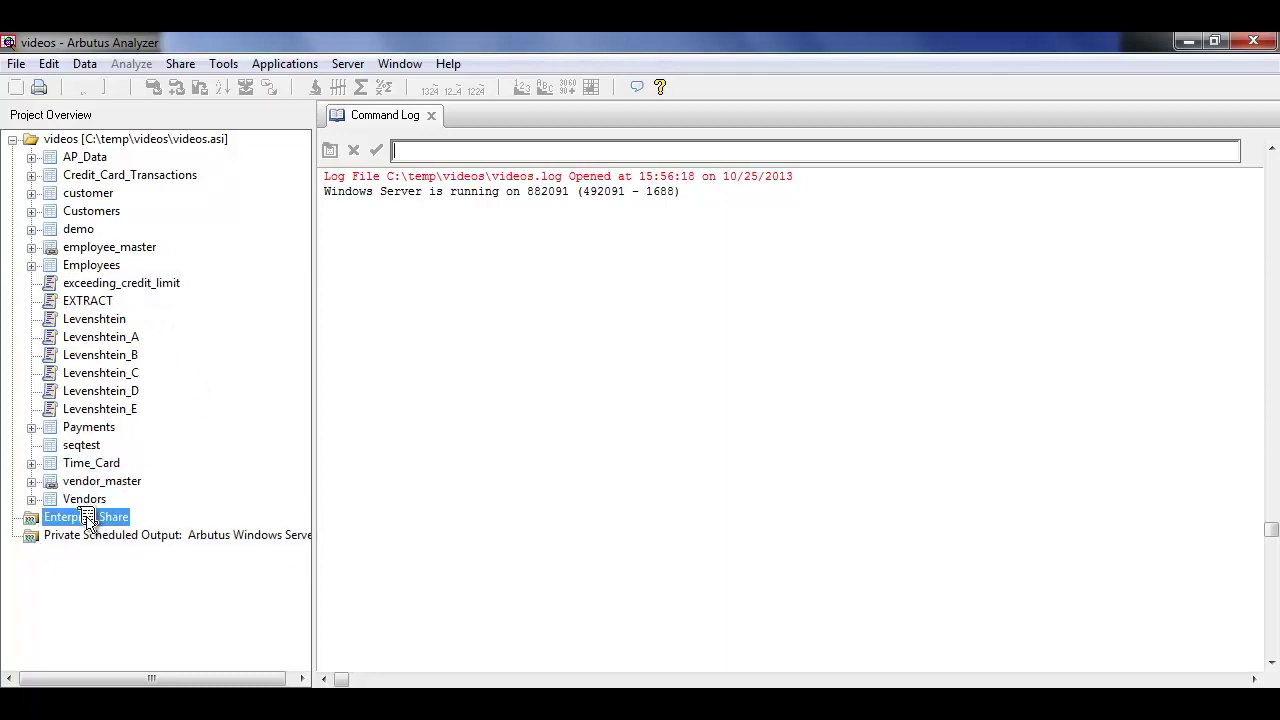
drag(88, 517, 88, 517)
click(12, 499)
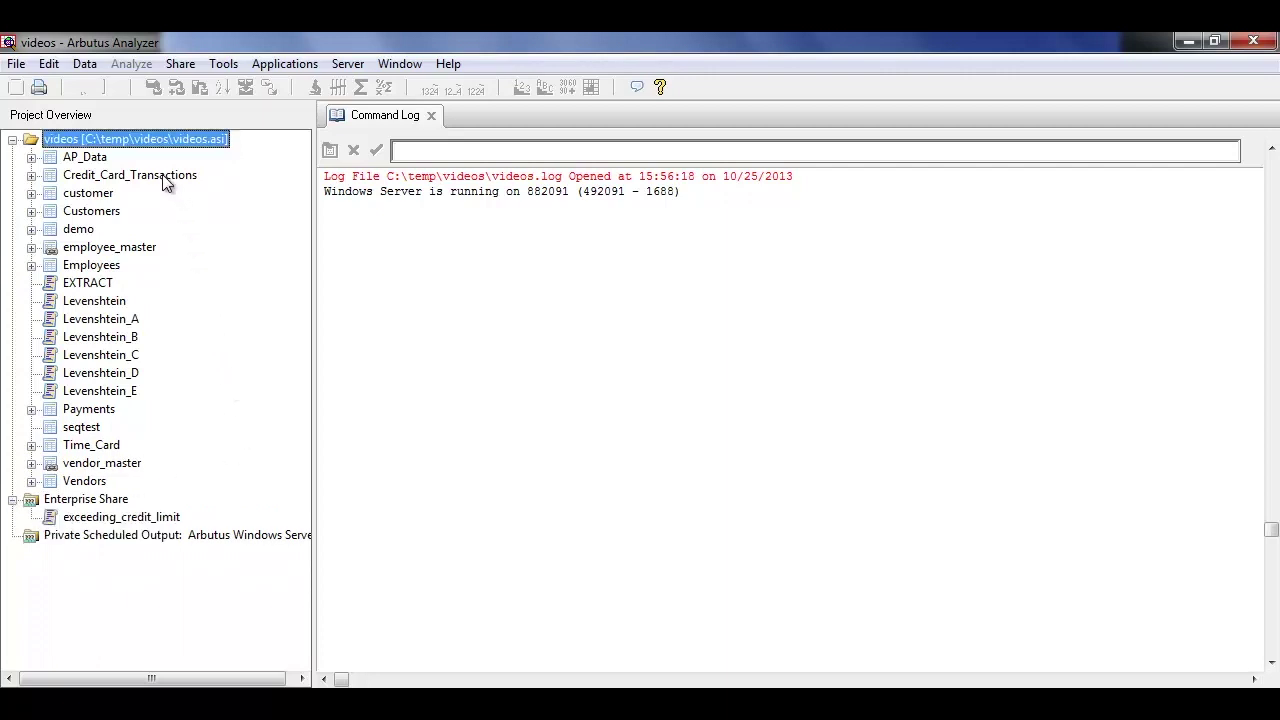
drag(162, 175, 75, 503)
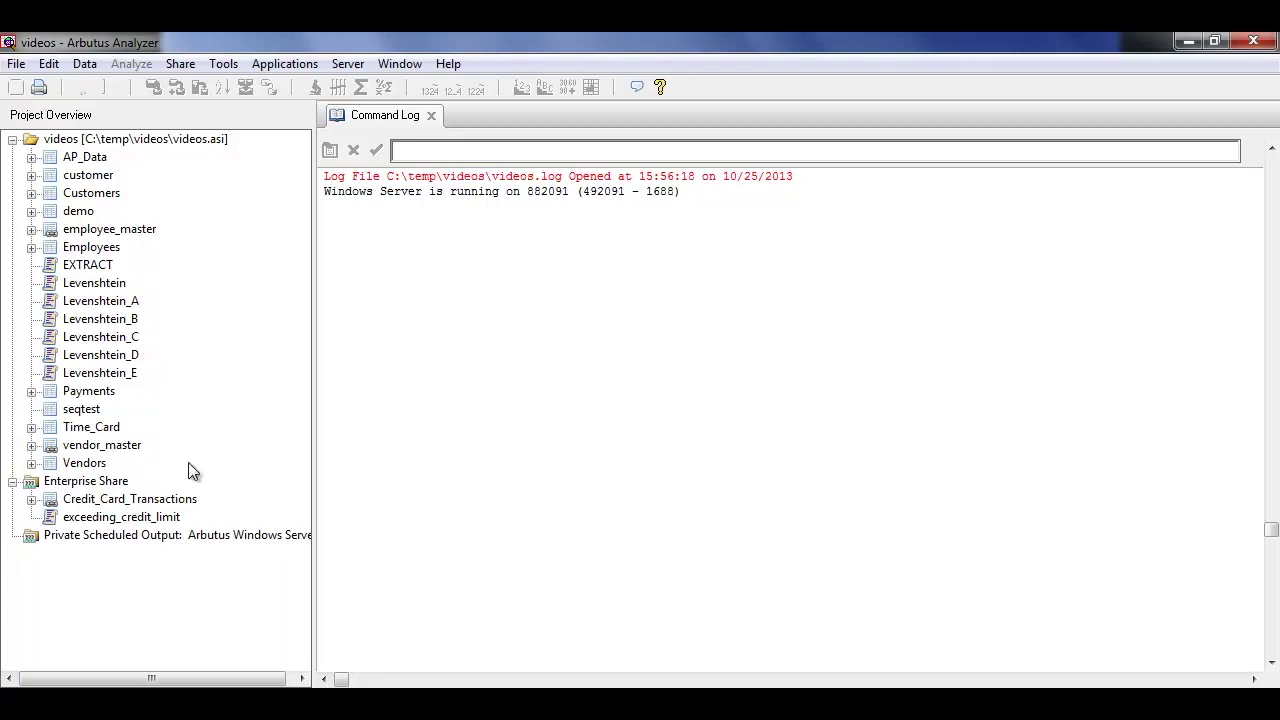
right_click(122, 489)
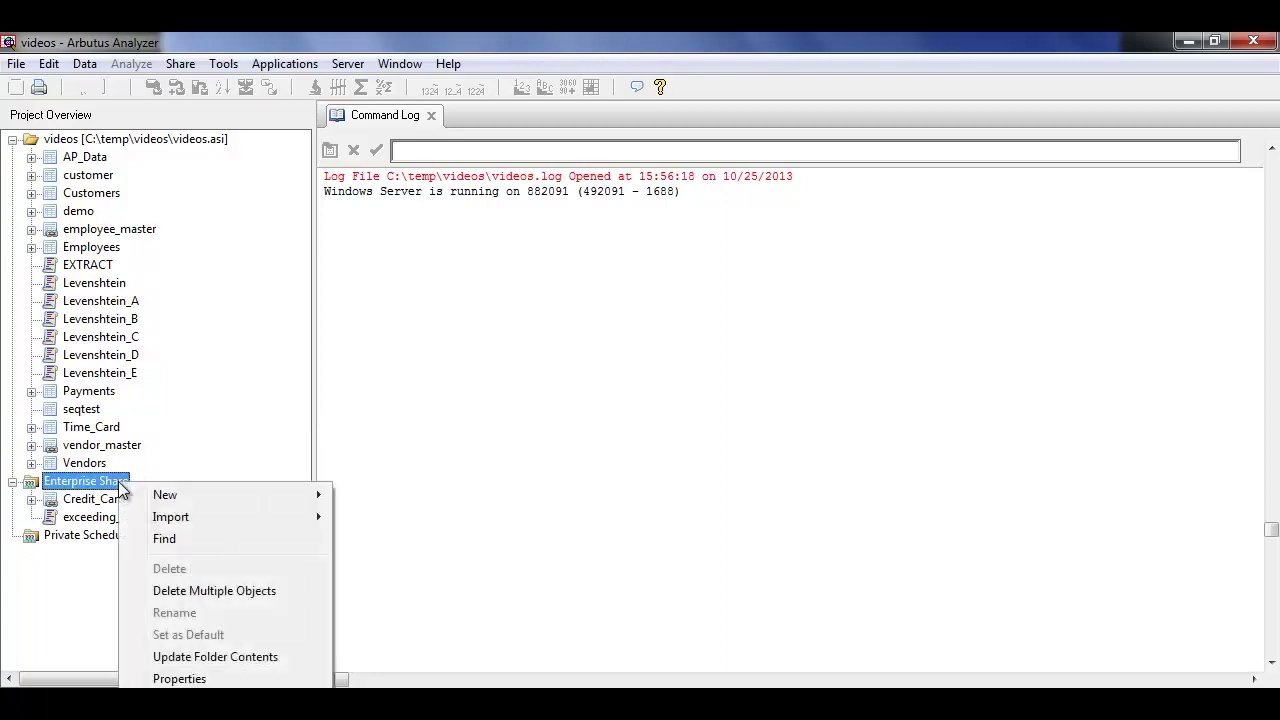
mouse_move(190, 490)
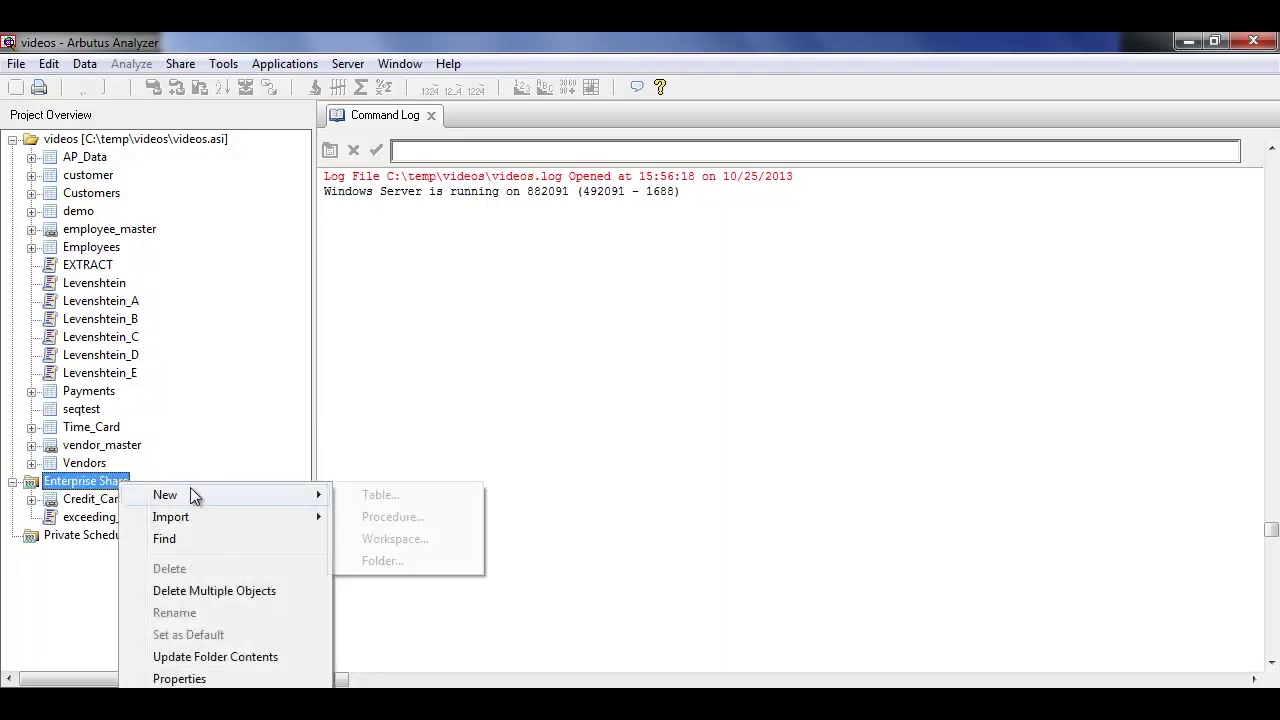
click(410, 250)
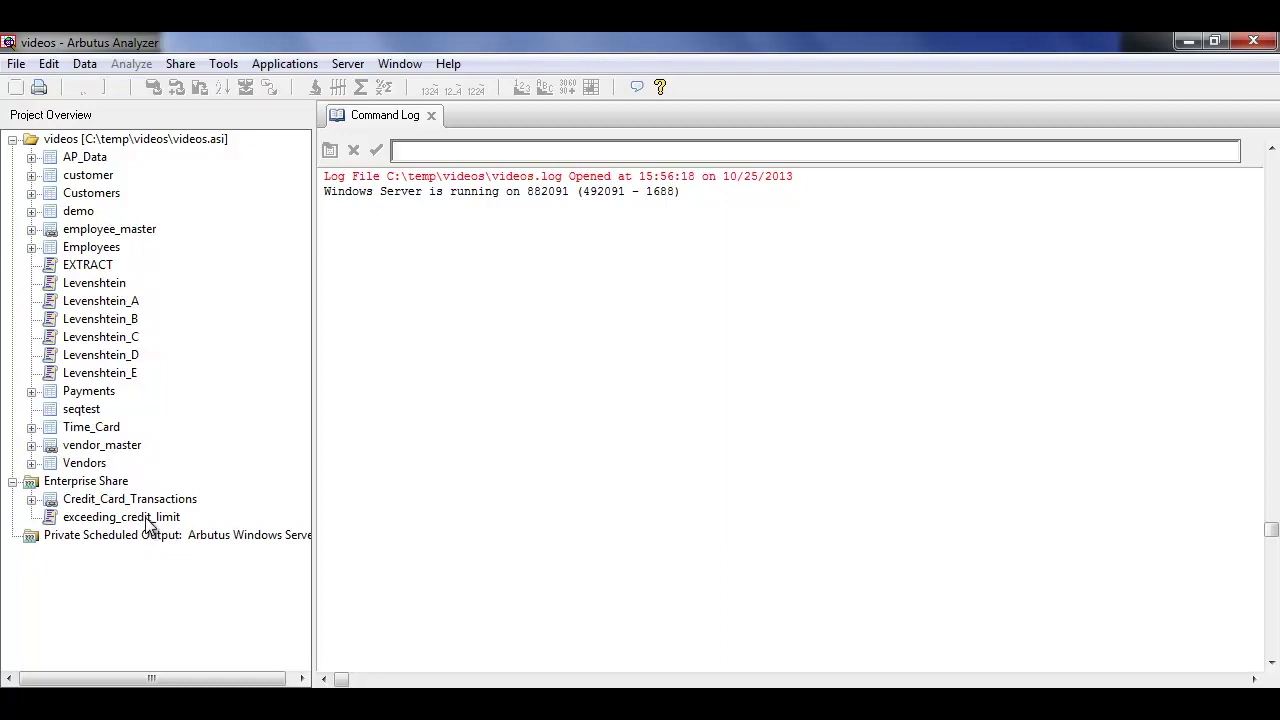
Step: Schedule the shared exceeding_credit_limit procedure to run Now with Private output
right_click(147, 520)
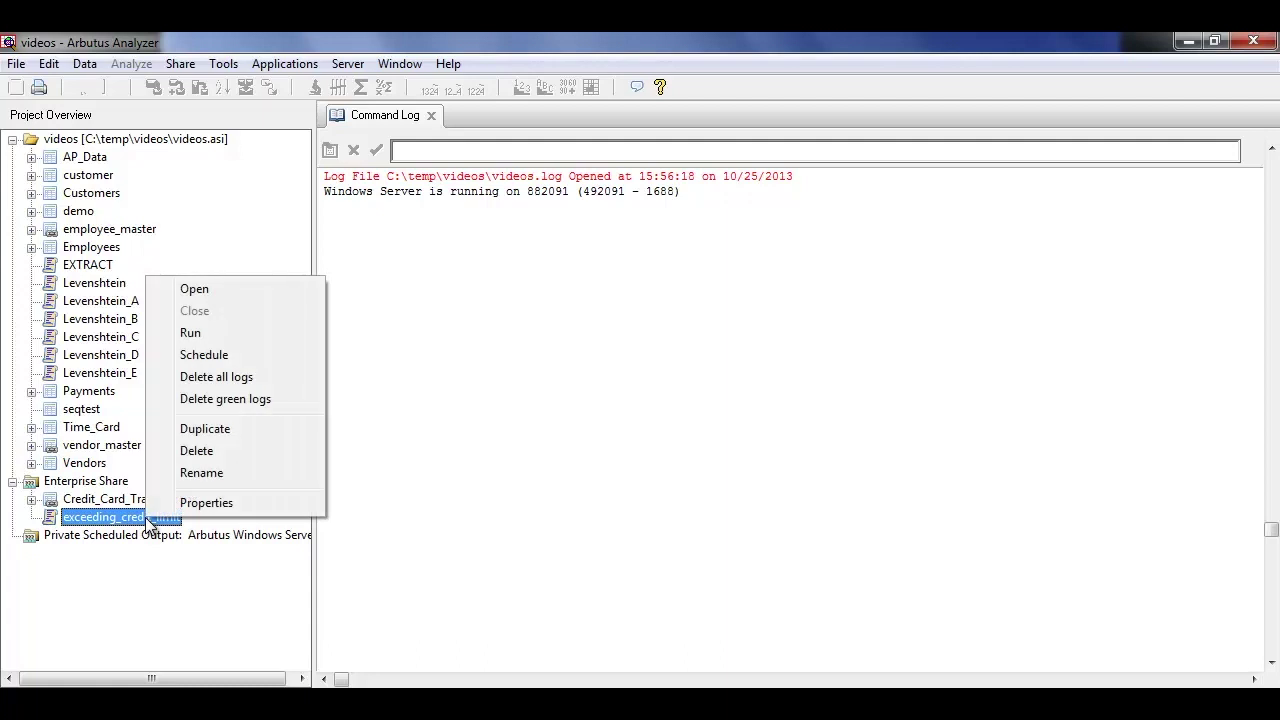
click(260, 354)
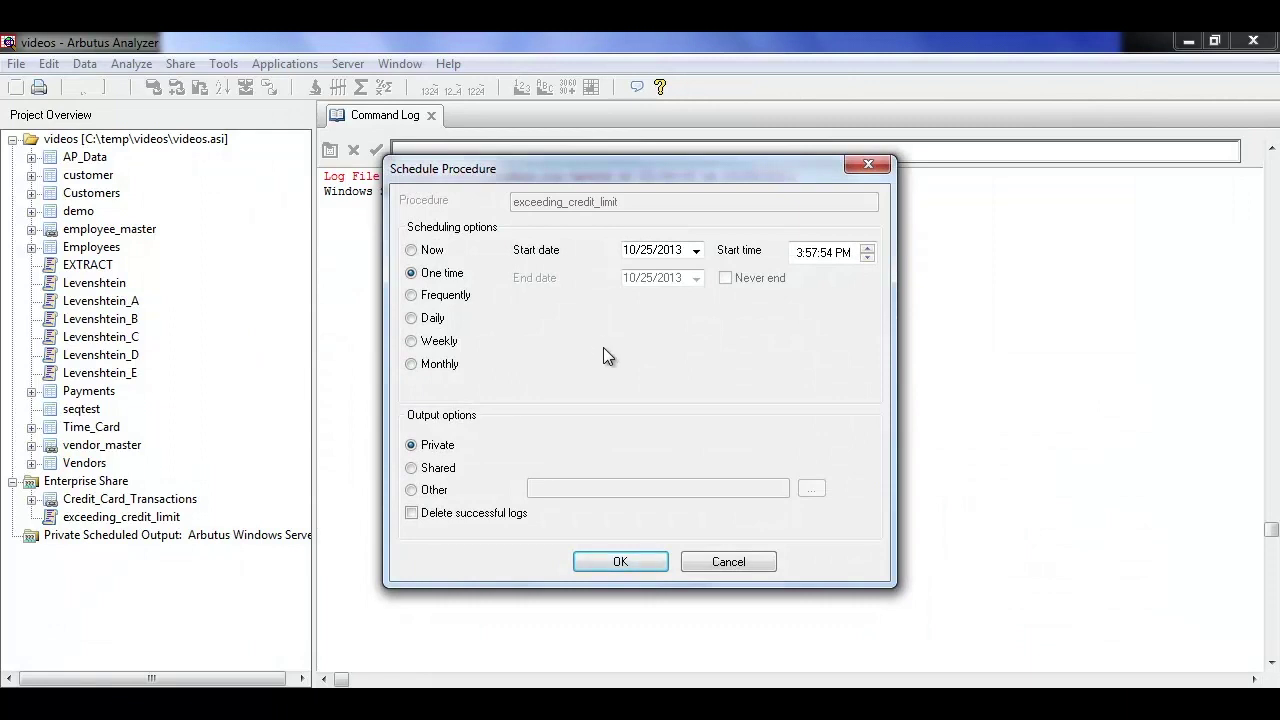
click(417, 295)
click(415, 319)
click(413, 342)
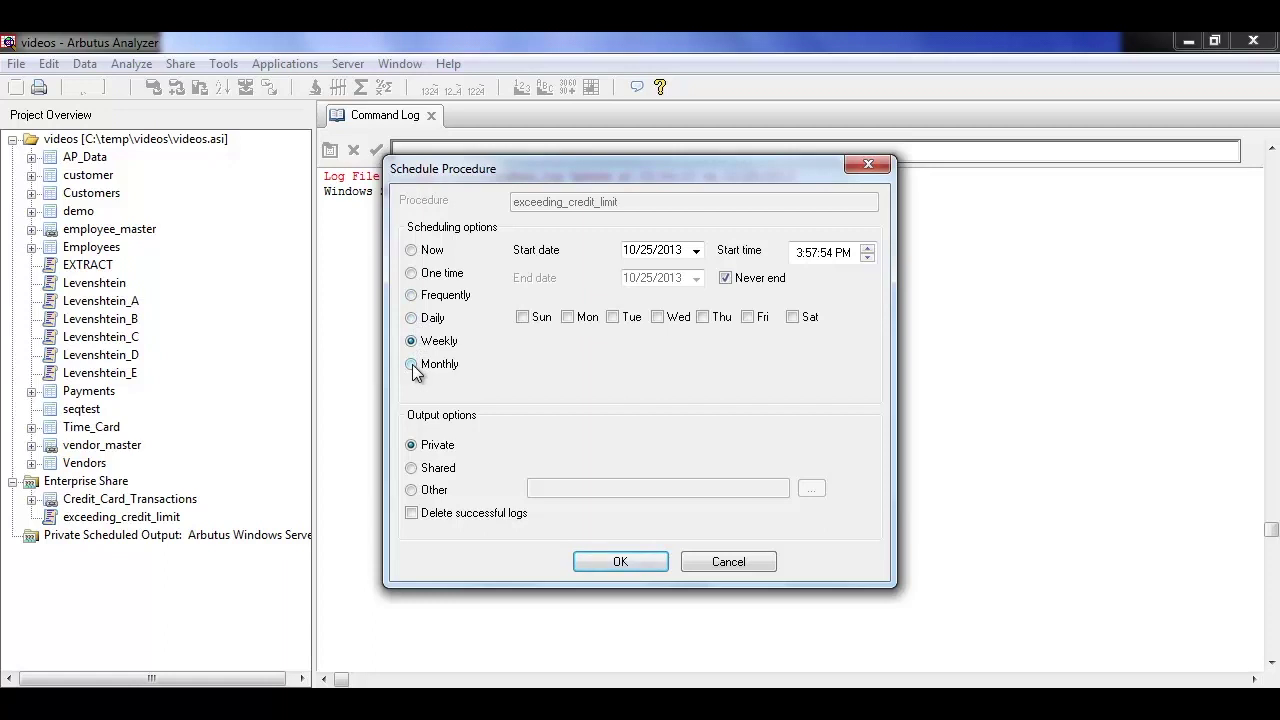
click(412, 364)
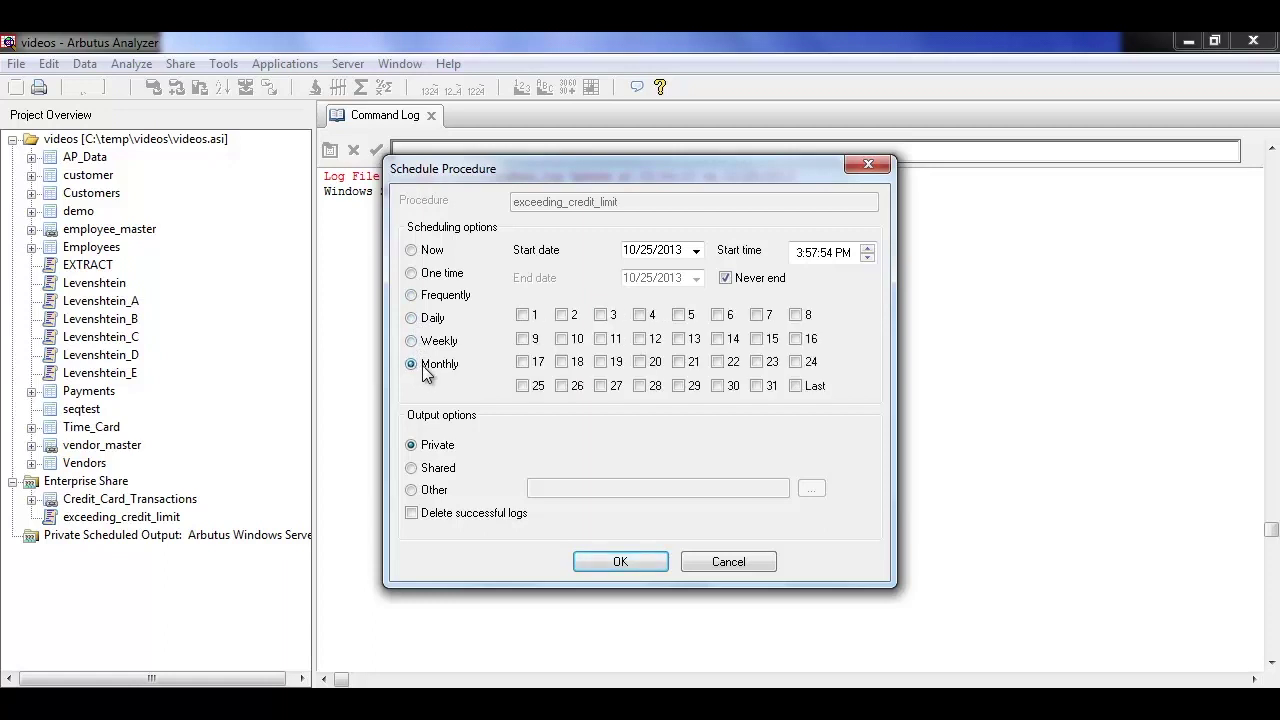
click(411, 252)
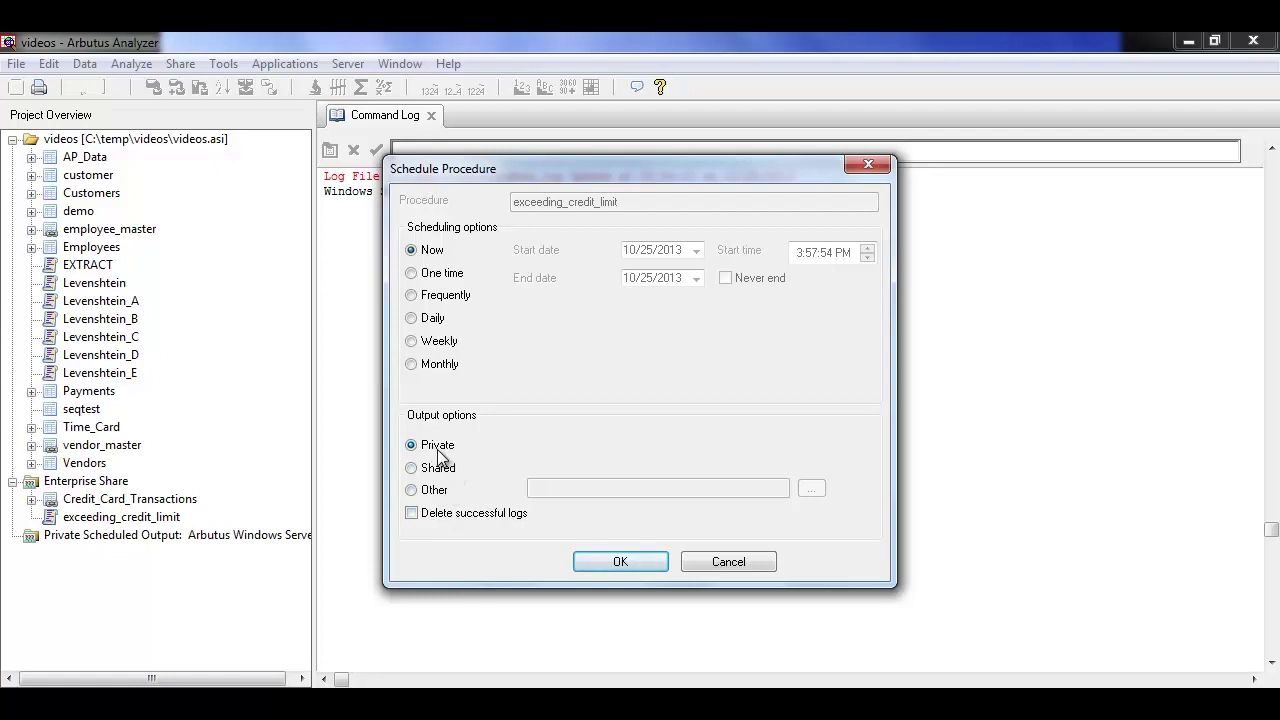
click(632, 560)
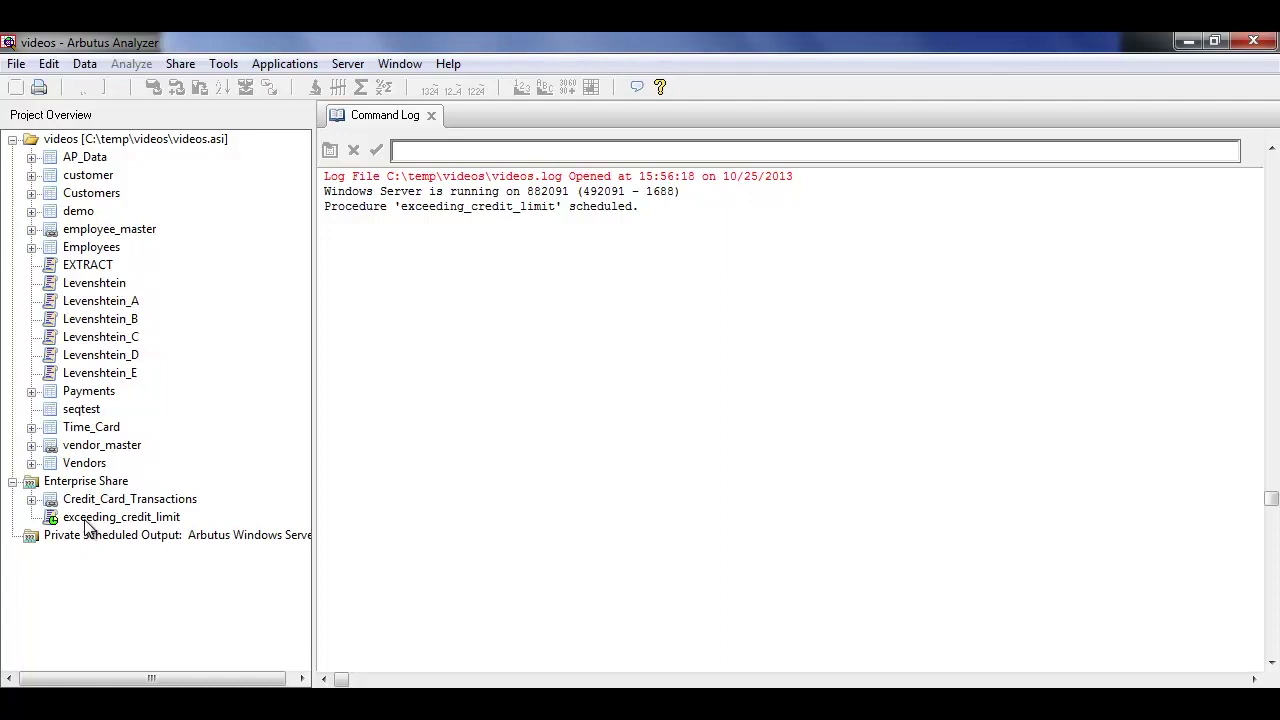
Step: Close the current project and reopen the videos project to refresh its shared folders
click(17, 64)
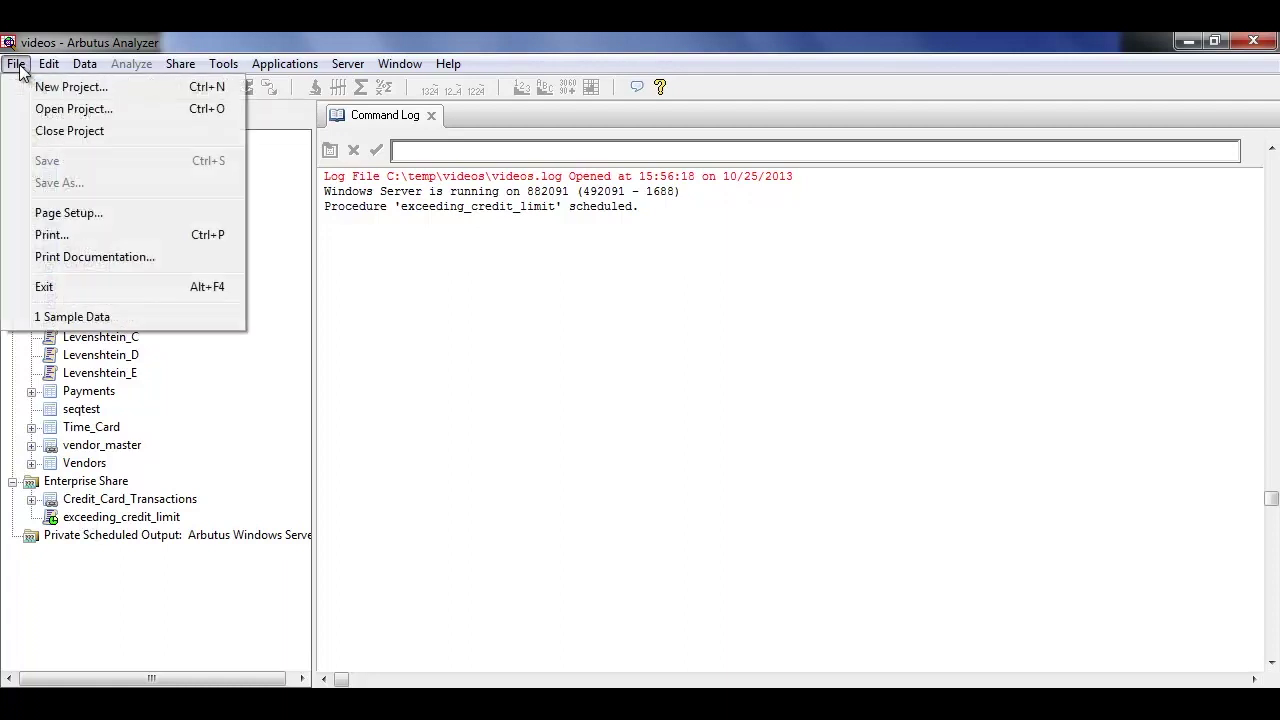
click(48, 131)
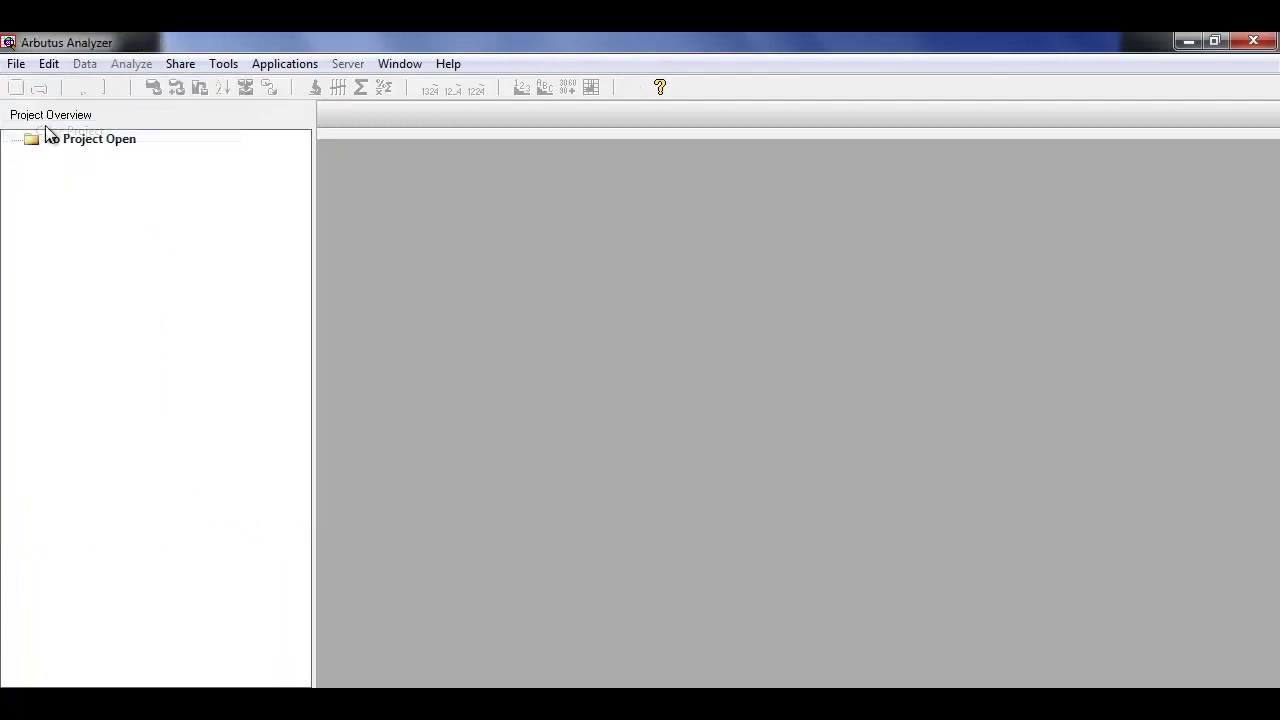
click(17, 64)
click(55, 318)
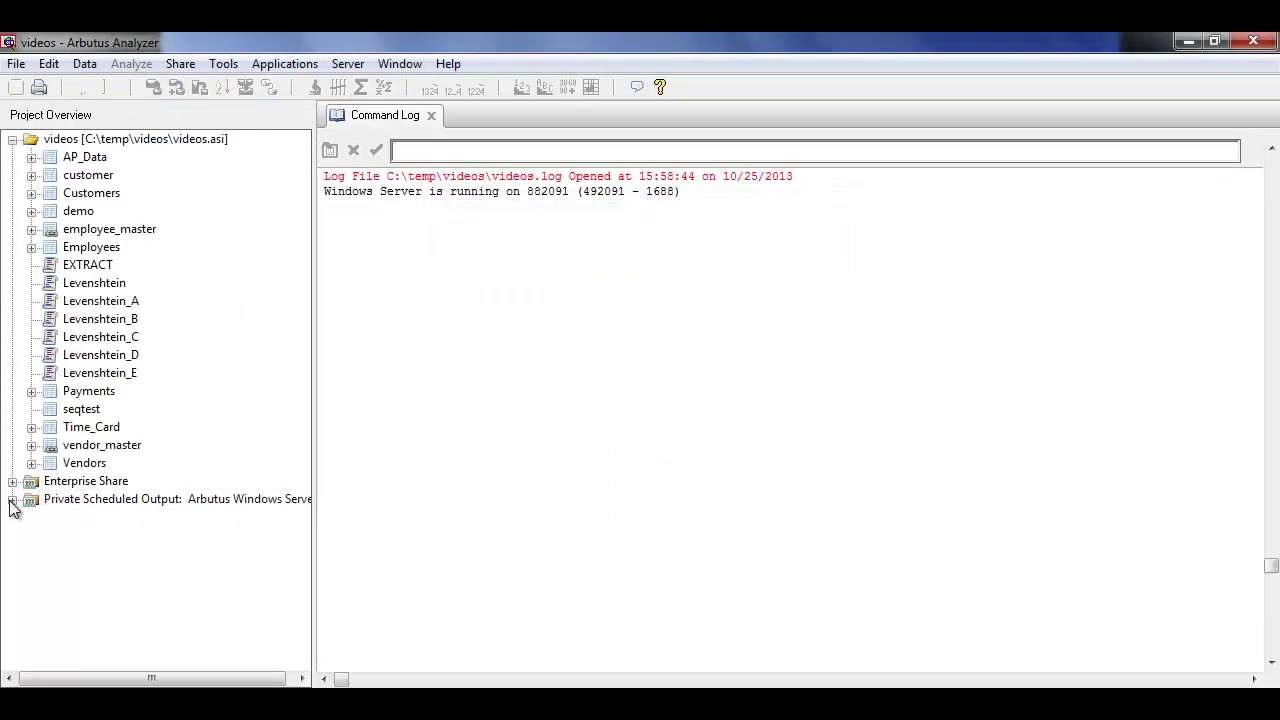
Step: Open the run log under exceeding_credit_limit in Enterprise Share, examine the scheduled project location line, and close the log
click(12, 482)
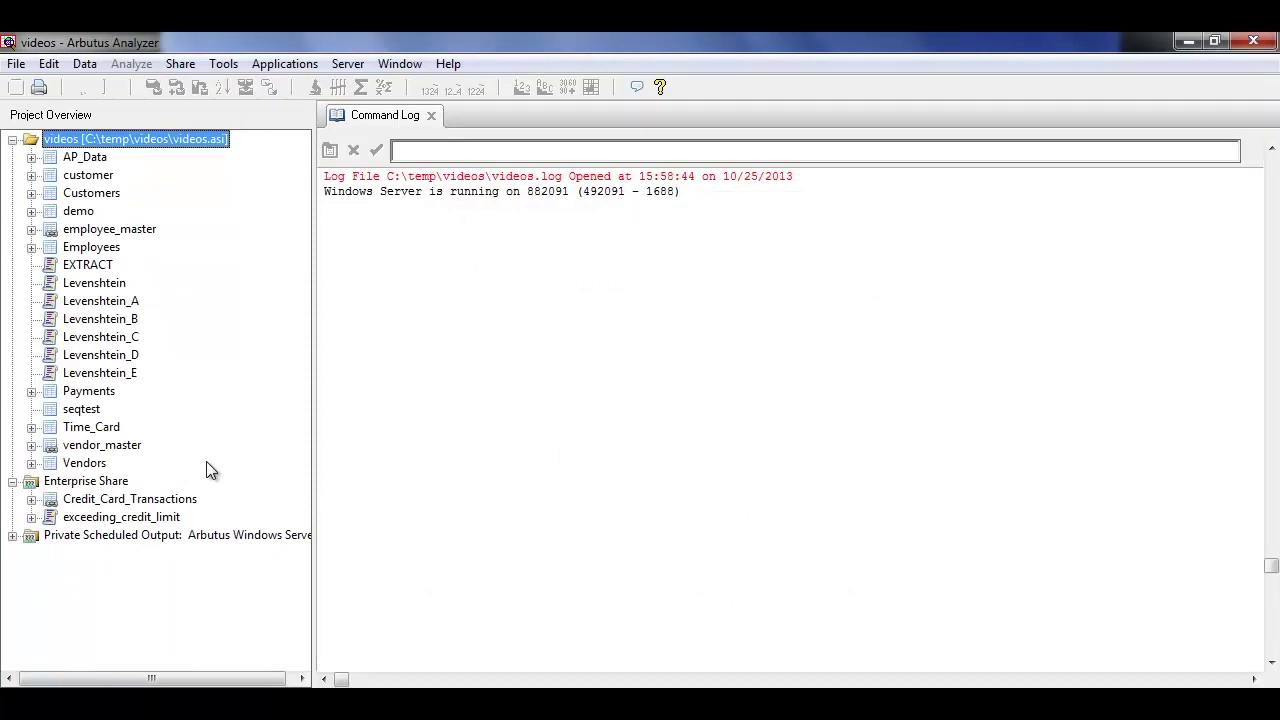
click(31, 518)
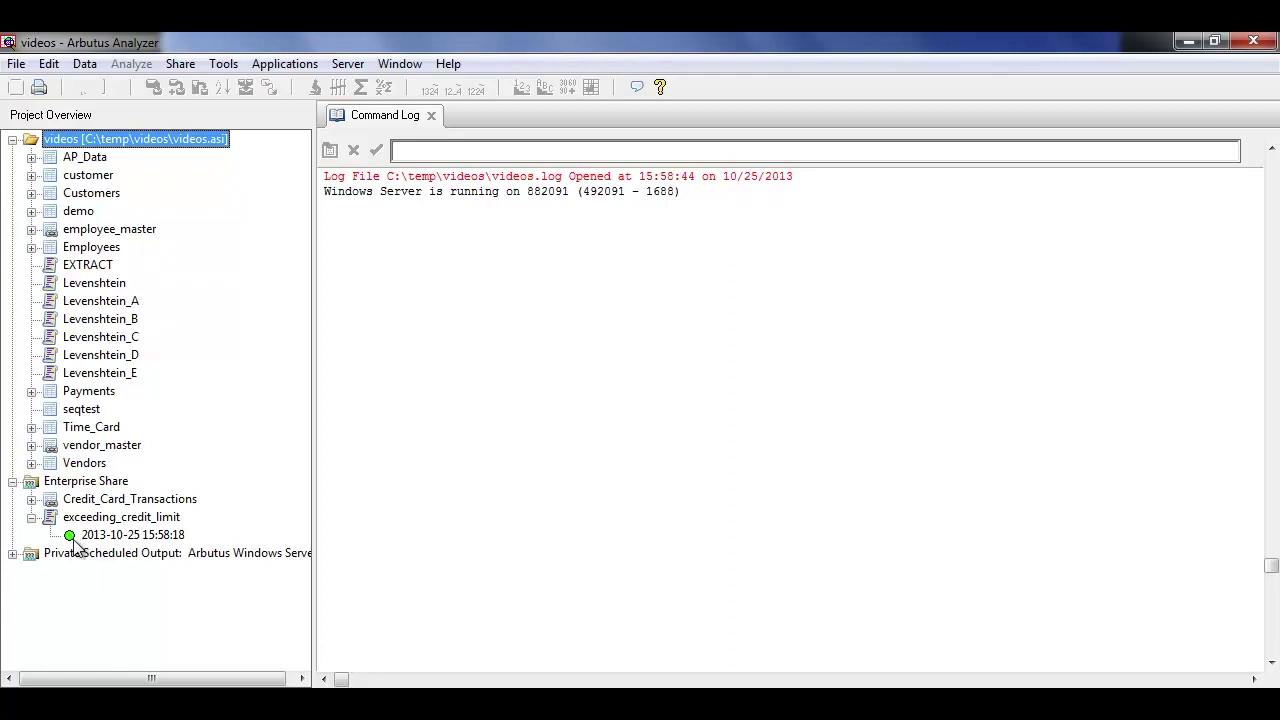
double_click(132, 537)
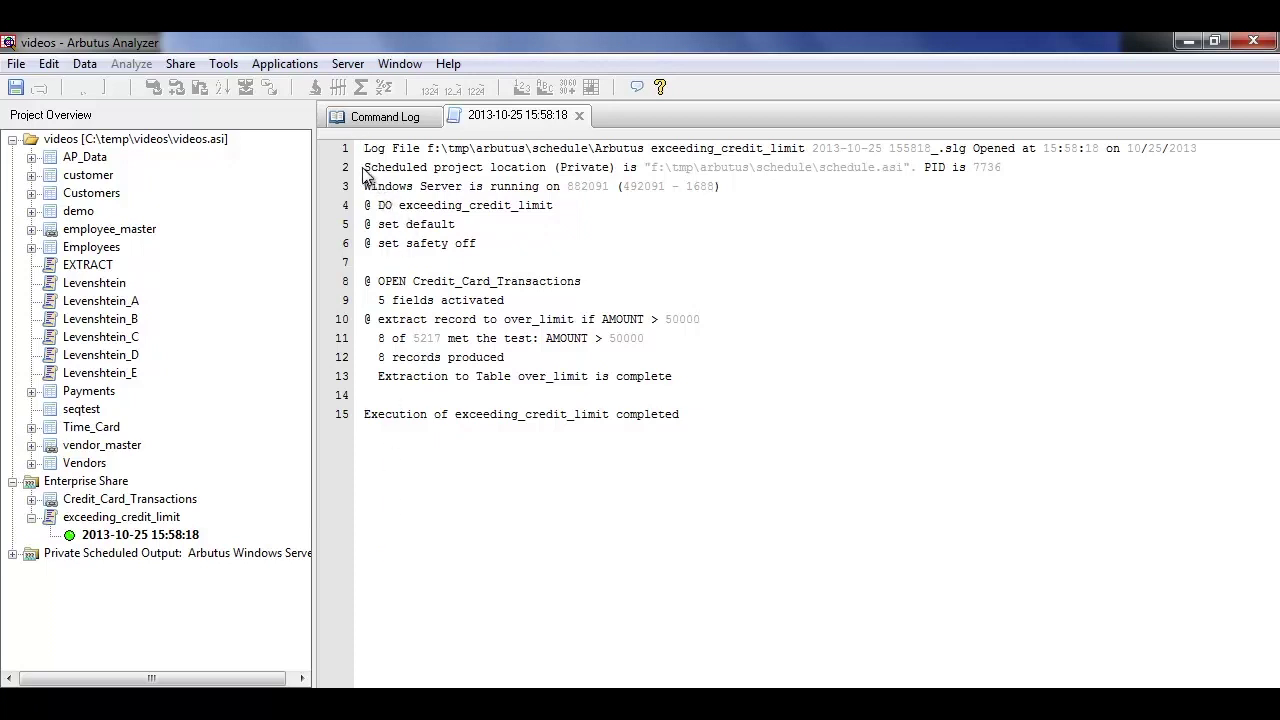
drag(364, 170, 815, 172)
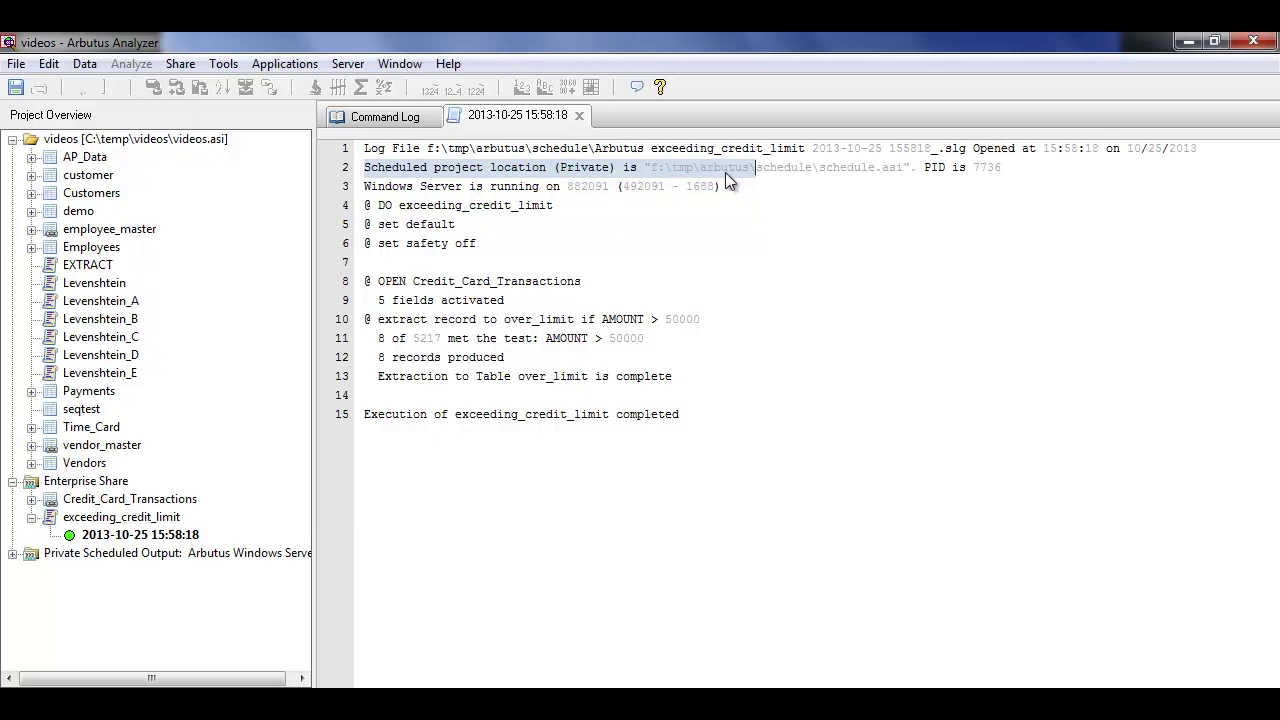
click(580, 116)
Step: Check the output prefix in the Arbutus Windows Server profile and close the profile settings
click(352, 65)
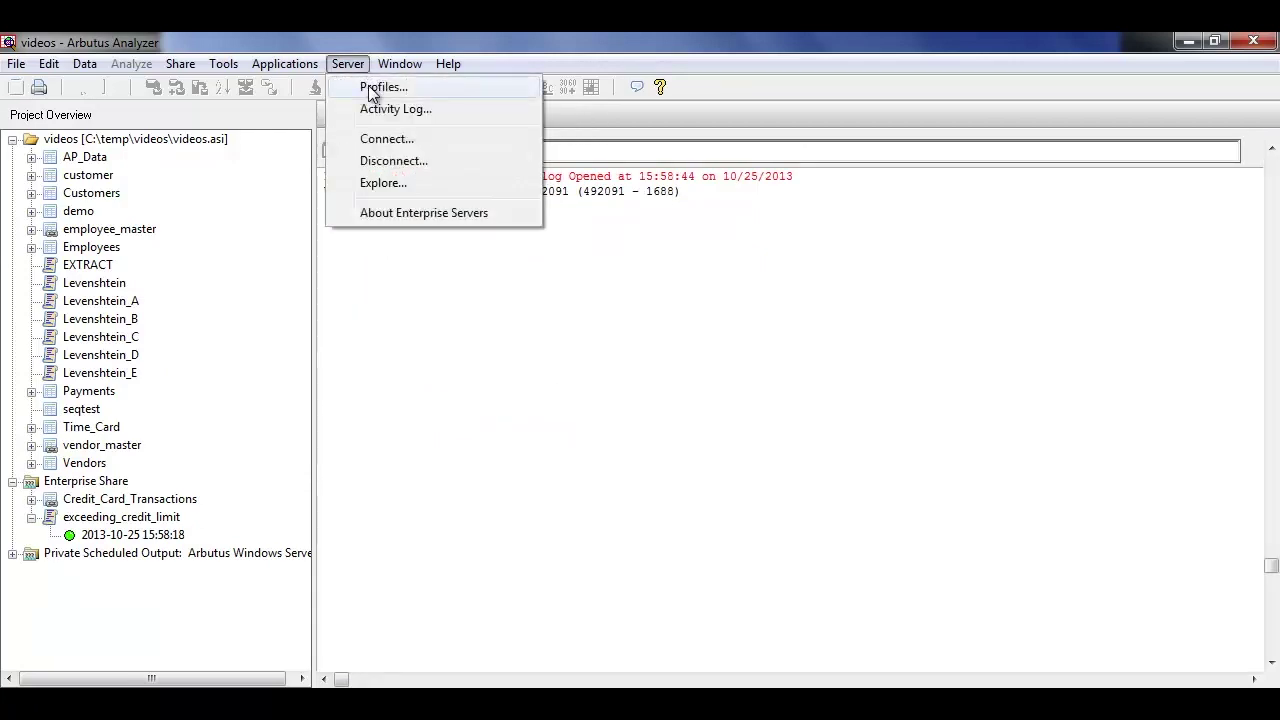
click(366, 87)
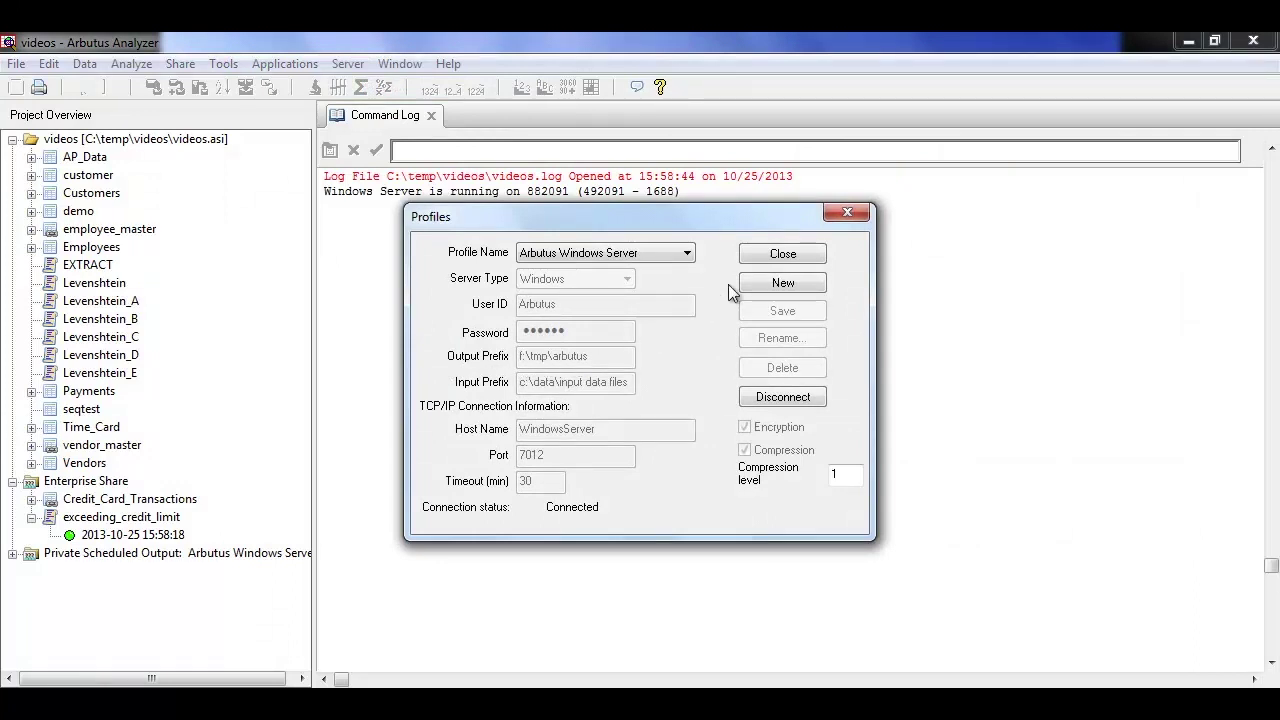
click(775, 256)
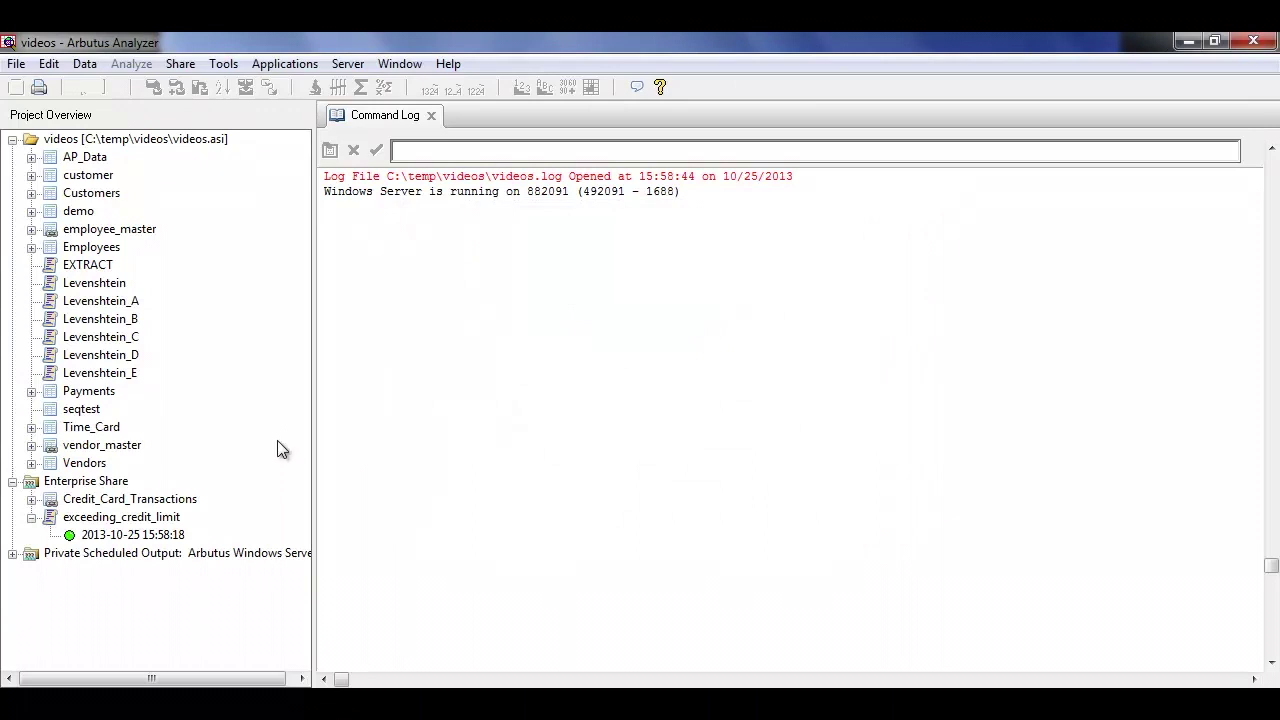
Step: View the over_limit table in the Private Scheduled Output folder and close it
click(13, 555)
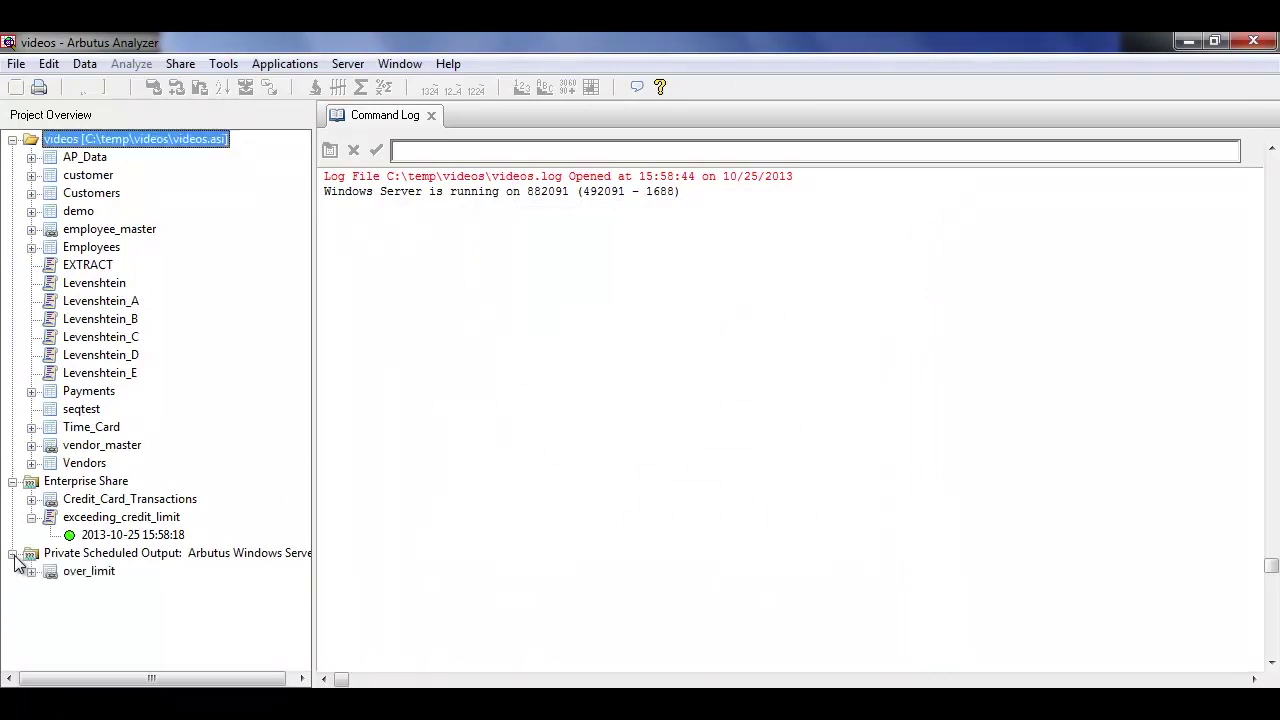
double_click(95, 573)
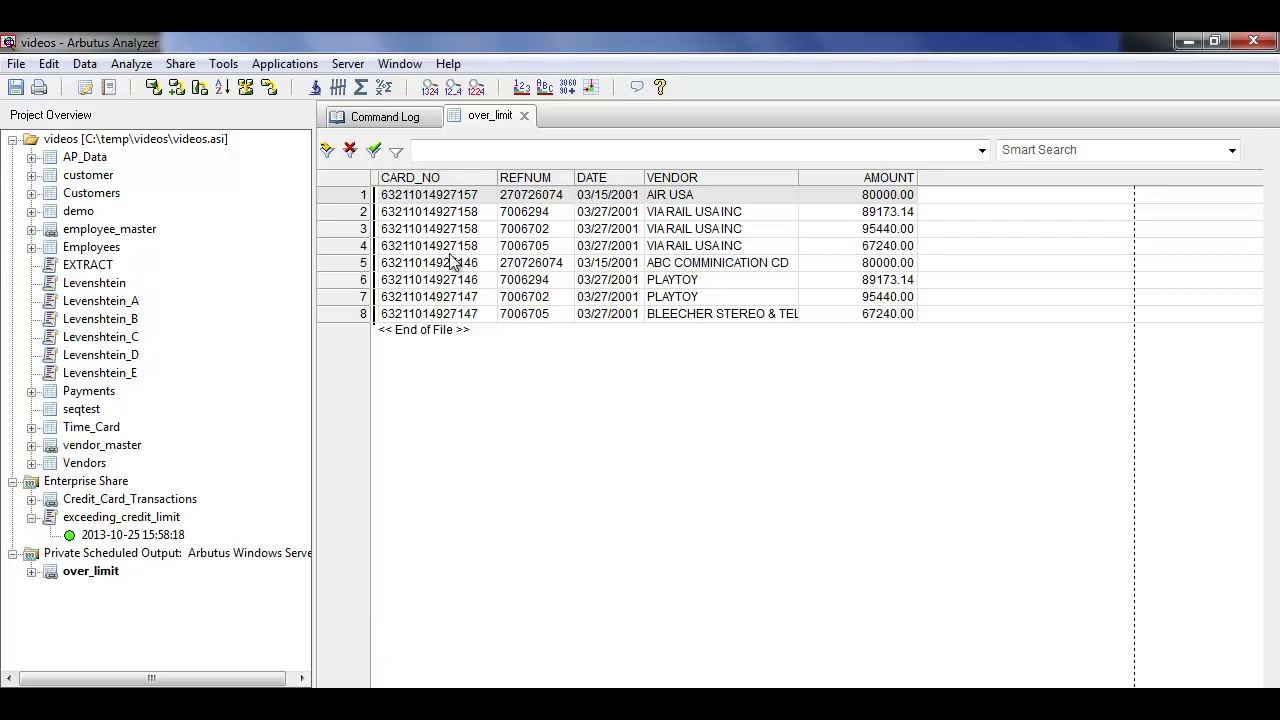
click(525, 116)
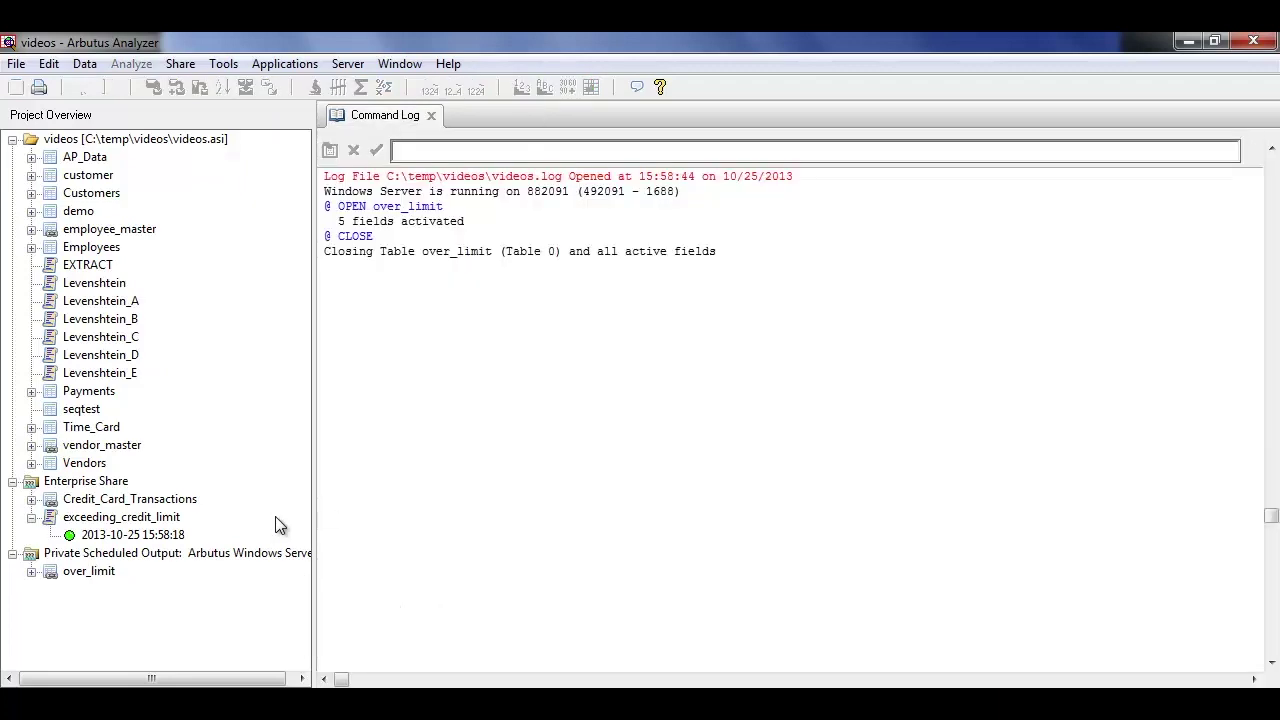
Step: Delete the over_limit table from Private Scheduled Output together with its data file
click(62, 572)
right_click(62, 572)
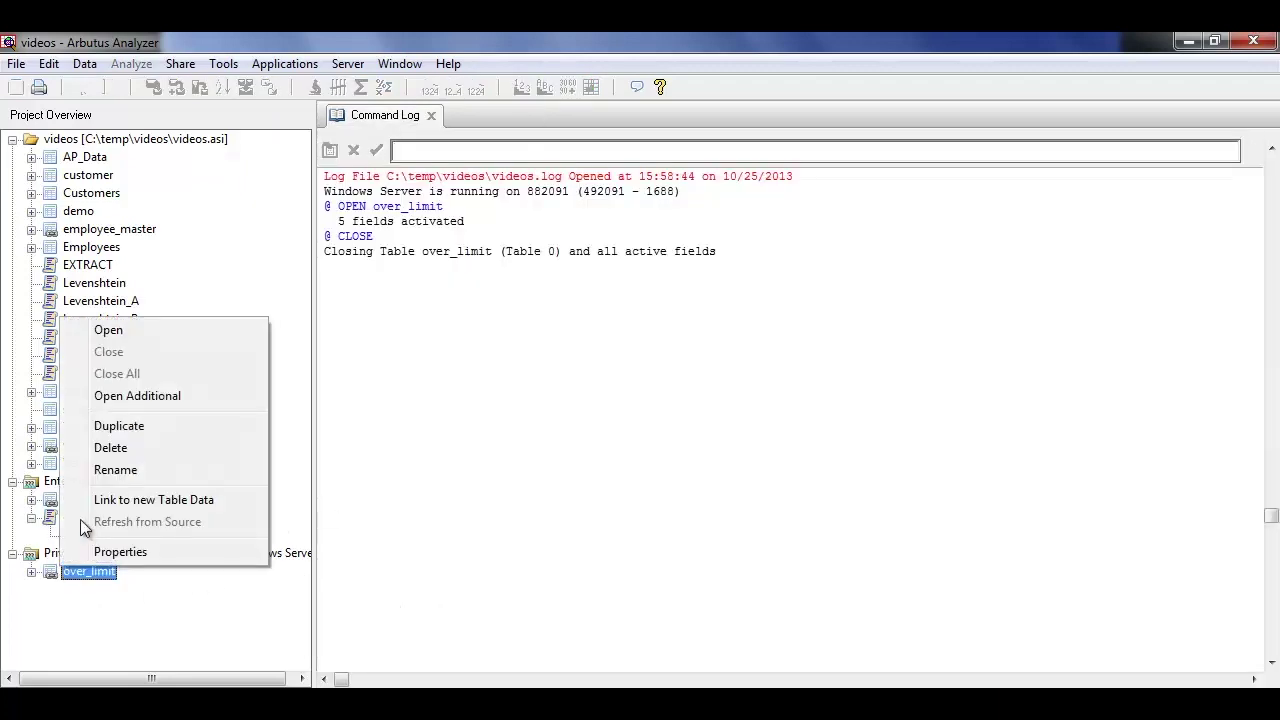
click(112, 447)
click(600, 414)
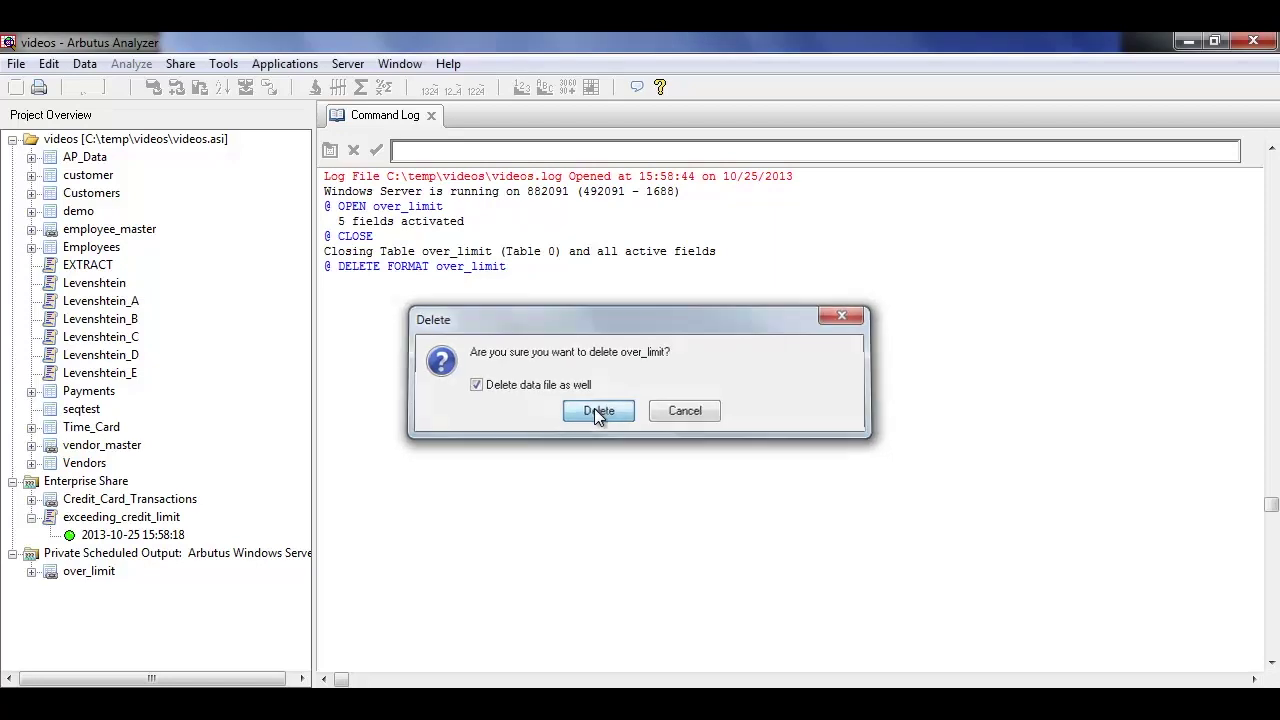
Step: Schedule the exceeding_credit_limit procedure to run now with its output set to Shared
right_click(100, 518)
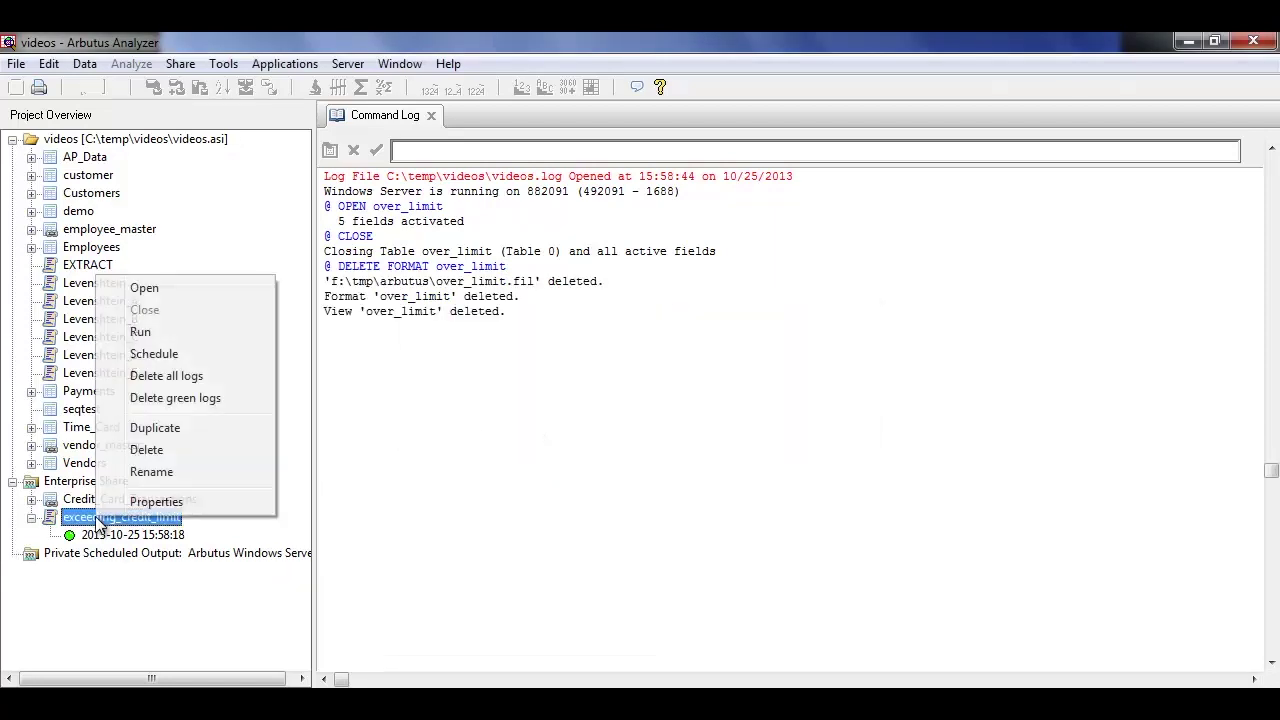
click(184, 349)
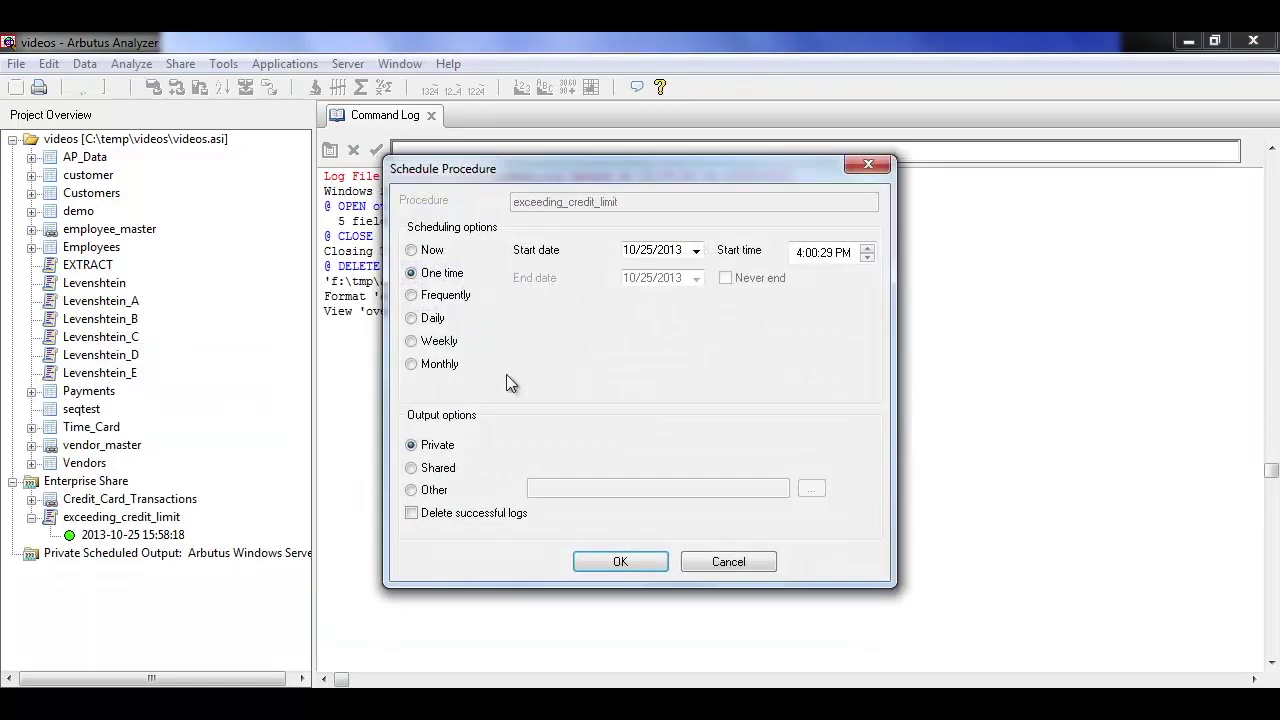
click(413, 250)
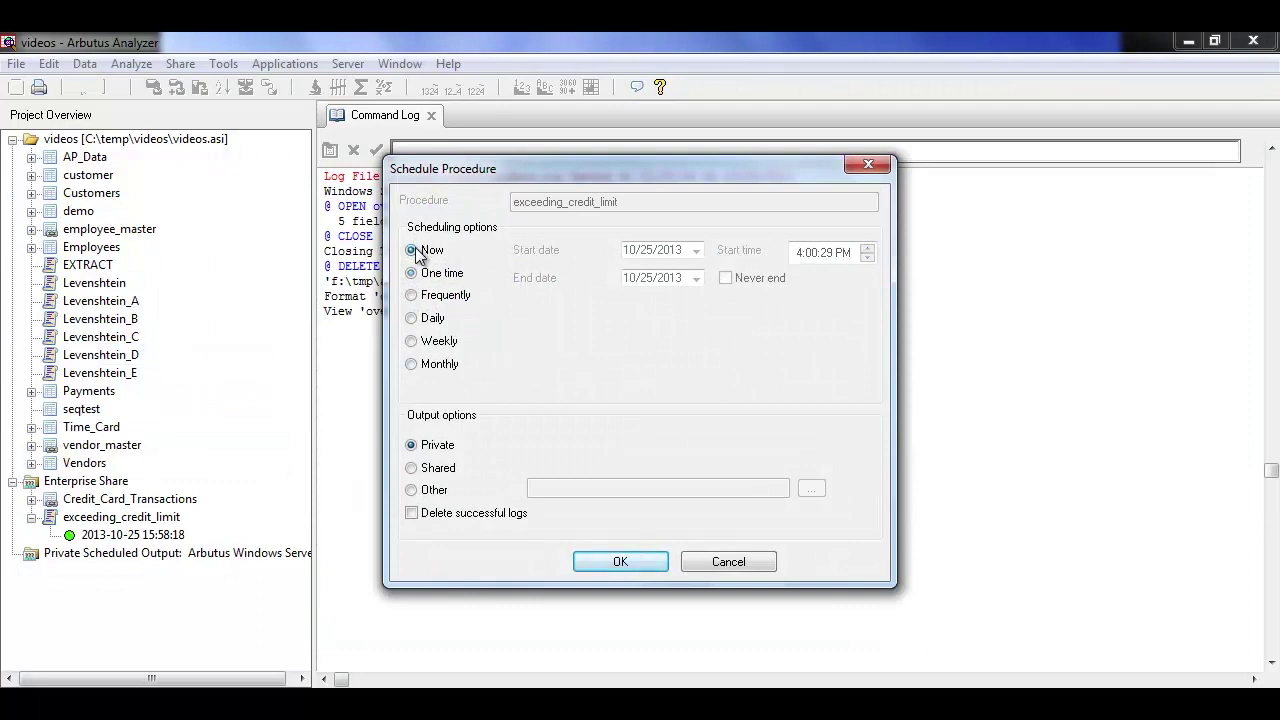
click(412, 468)
click(618, 562)
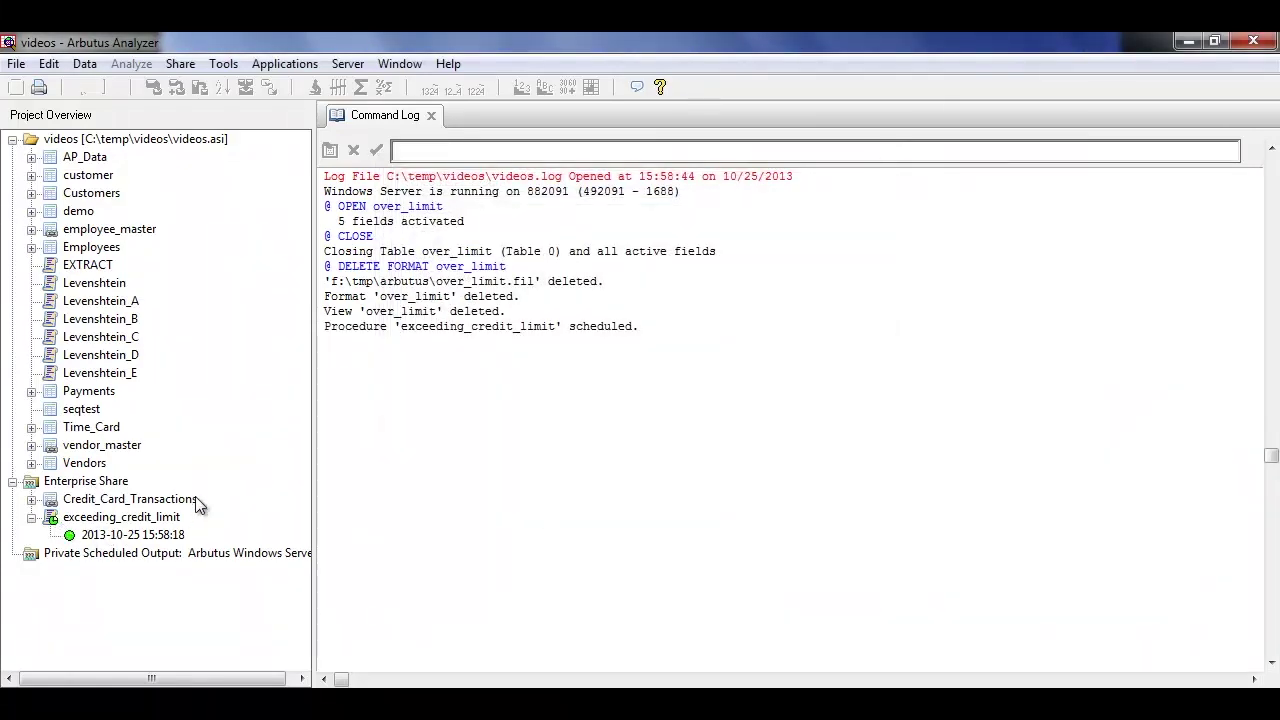
Step: Close and reopen the videos project, and expand Enterprise Share and the run logs under exceeding_credit_limit
click(16, 63)
click(46, 131)
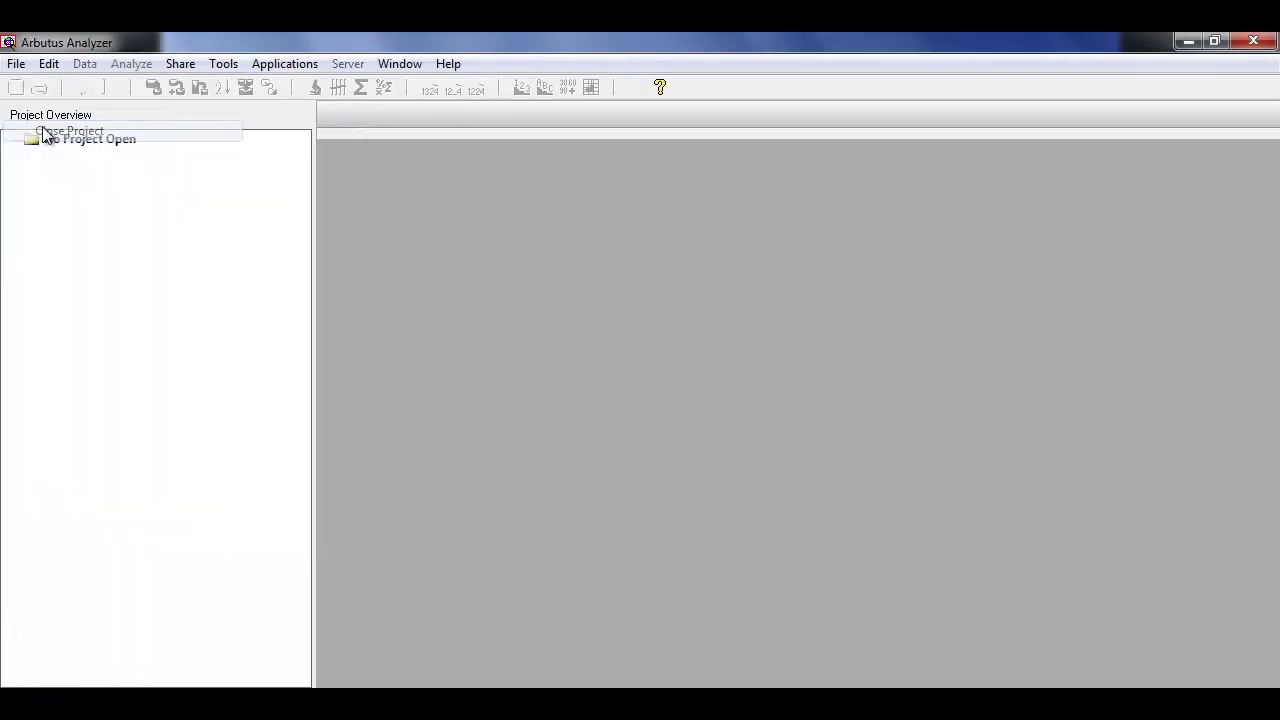
click(15, 65)
click(49, 317)
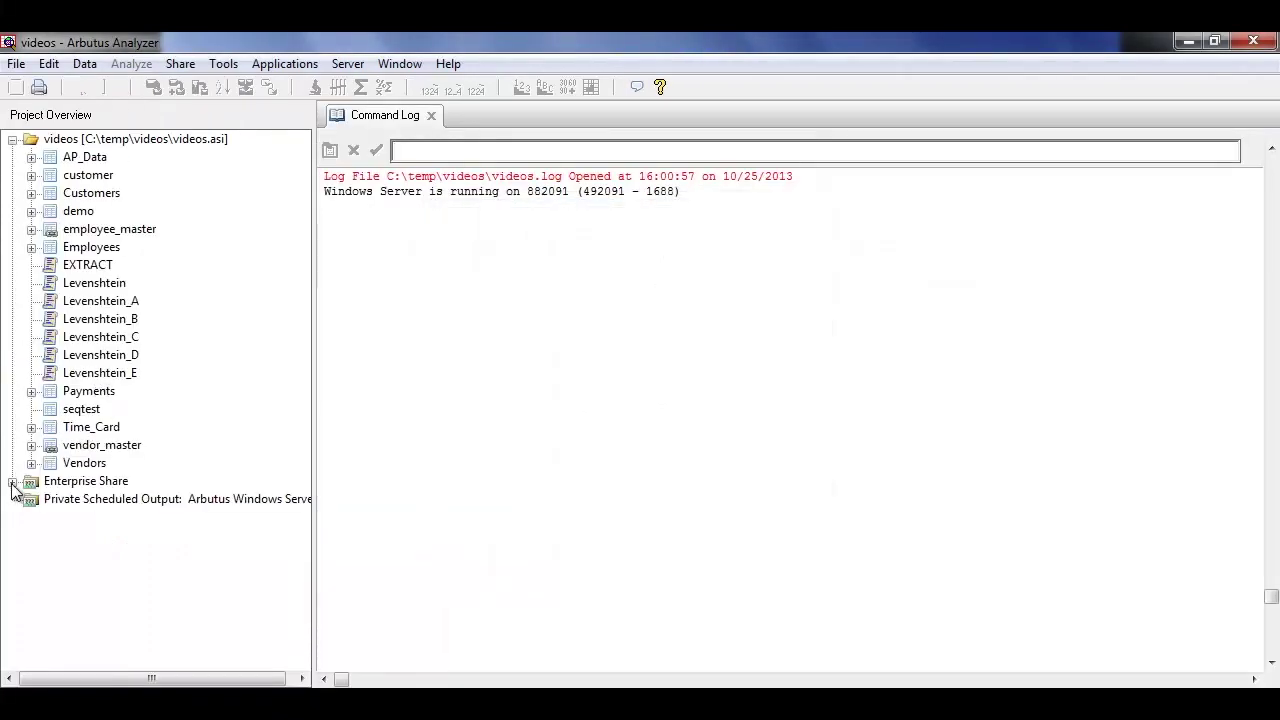
click(12, 482)
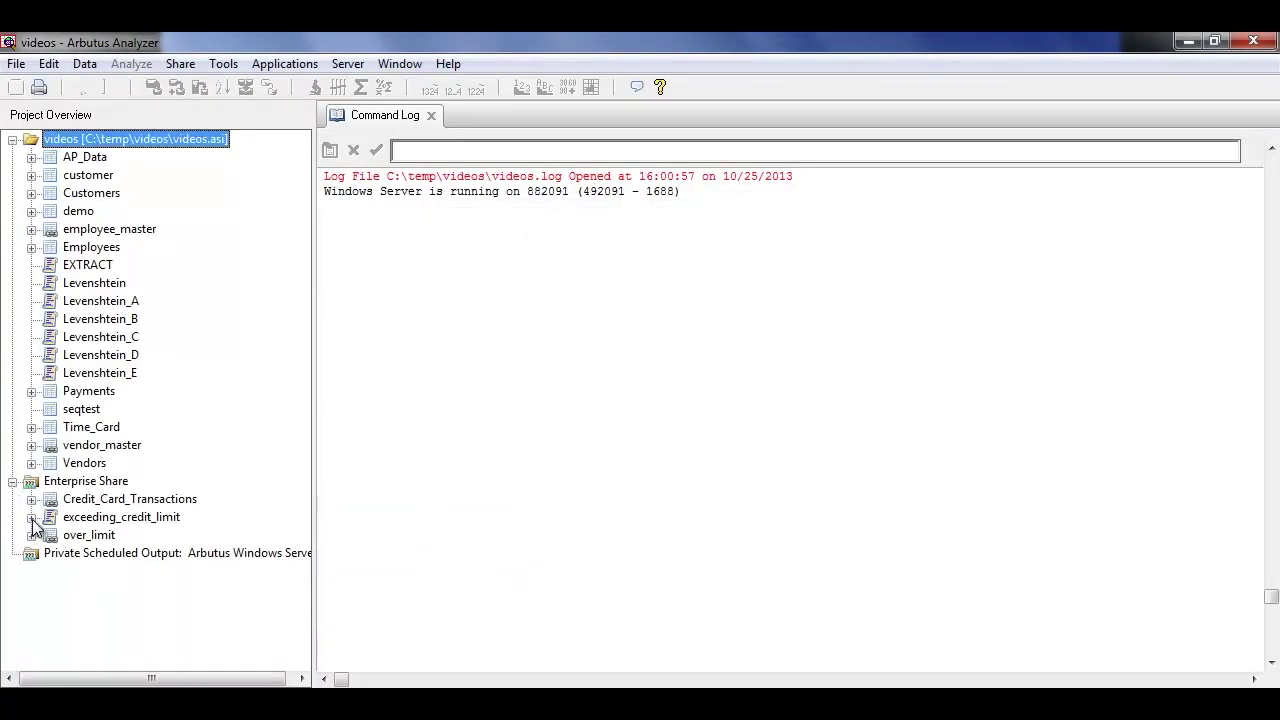
click(32, 518)
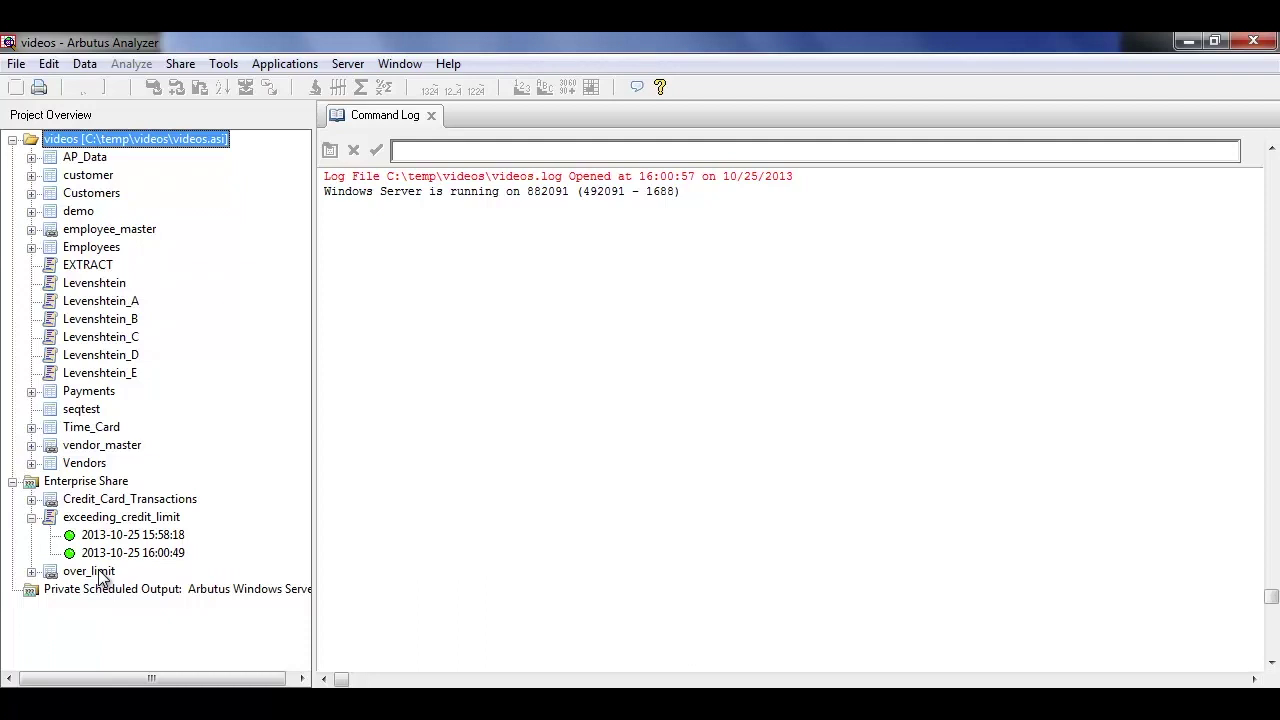
Step: Check the location and profile output in the Enterprise Share properties and close them without changes
right_click(115, 483)
click(150, 680)
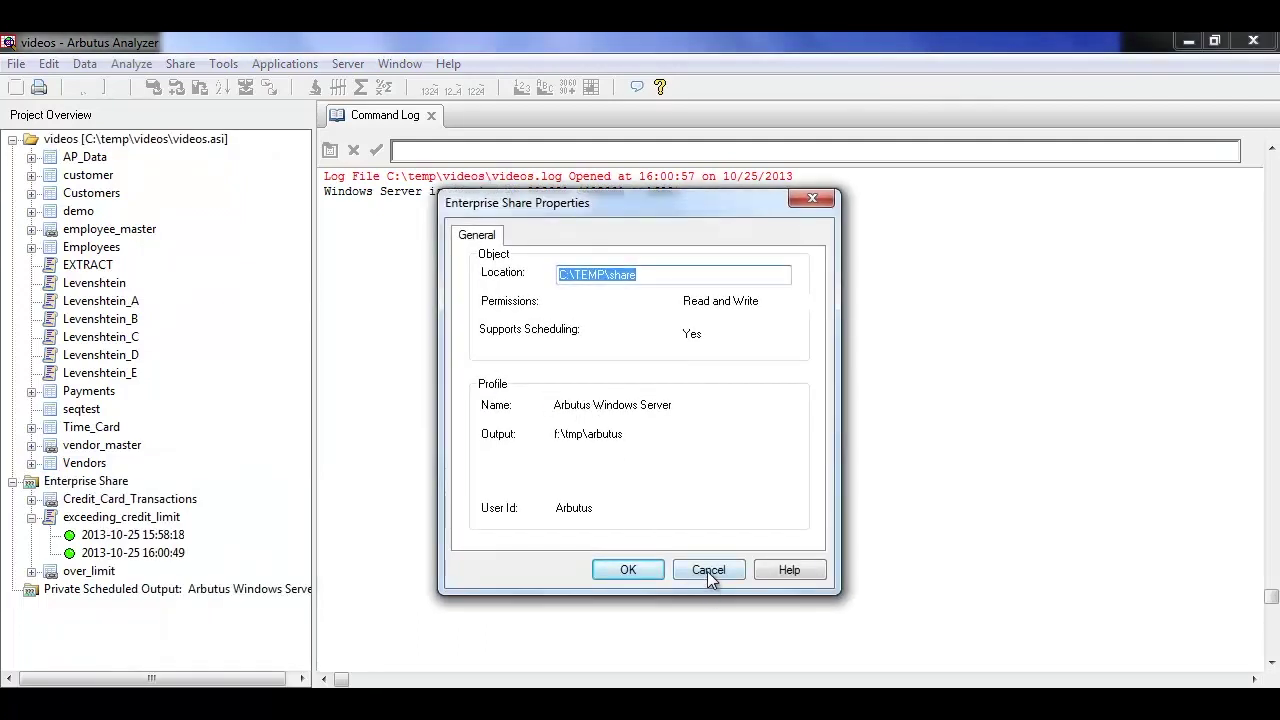
click(709, 569)
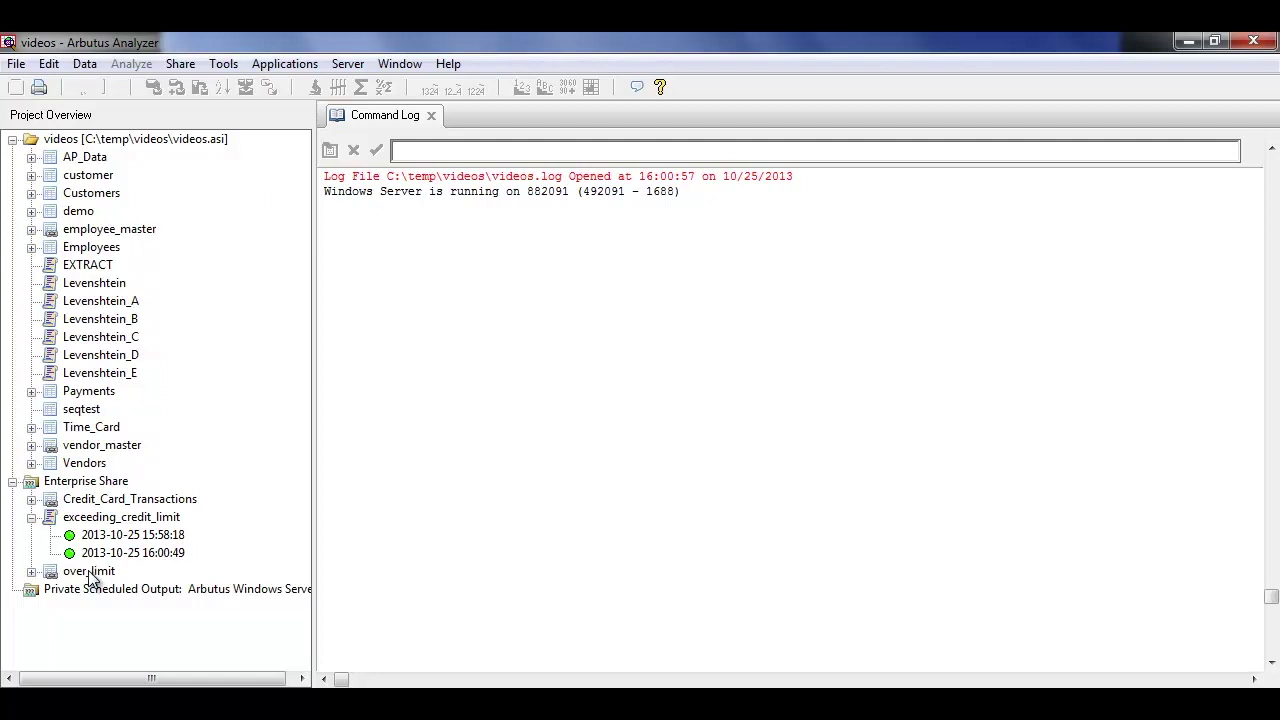
Step: Examine the Other output option and the Now, Frequently, Daily, Weekly and Monthly scheduling options for exceeding_credit_limit, and cancel the scheduling
right_click(84, 487)
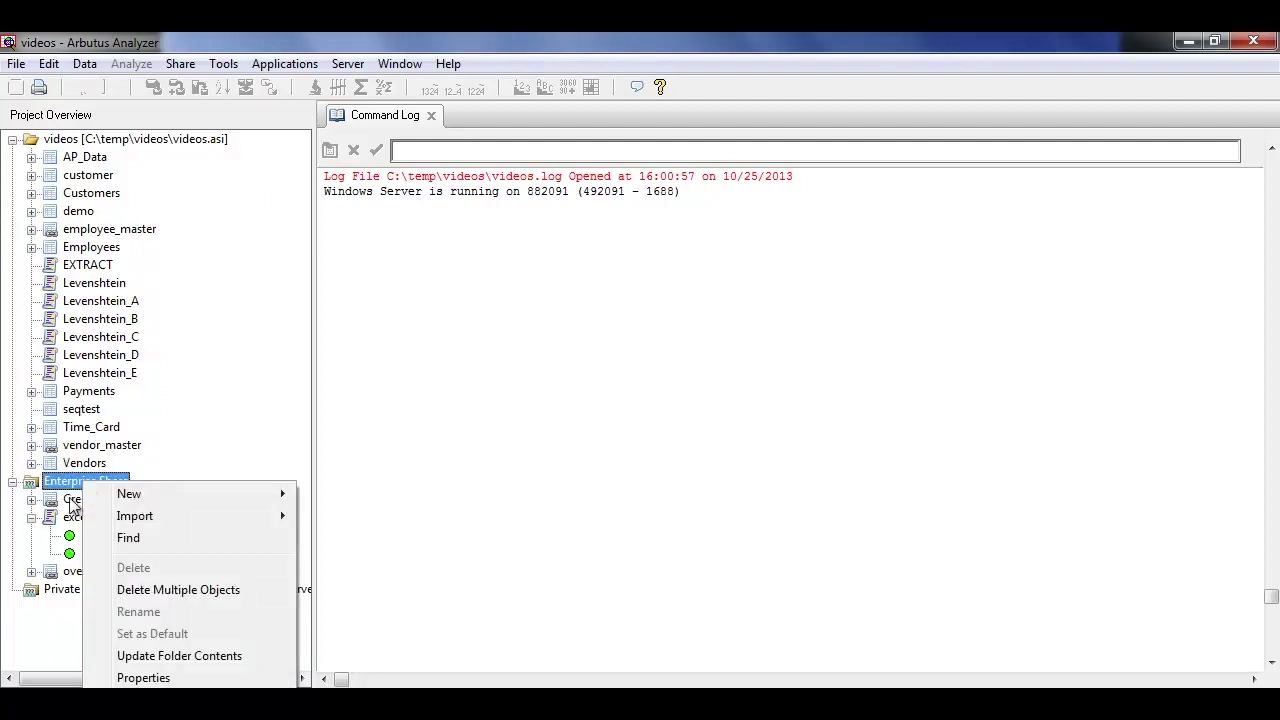
click(84, 516)
right_click(84, 516)
click(148, 352)
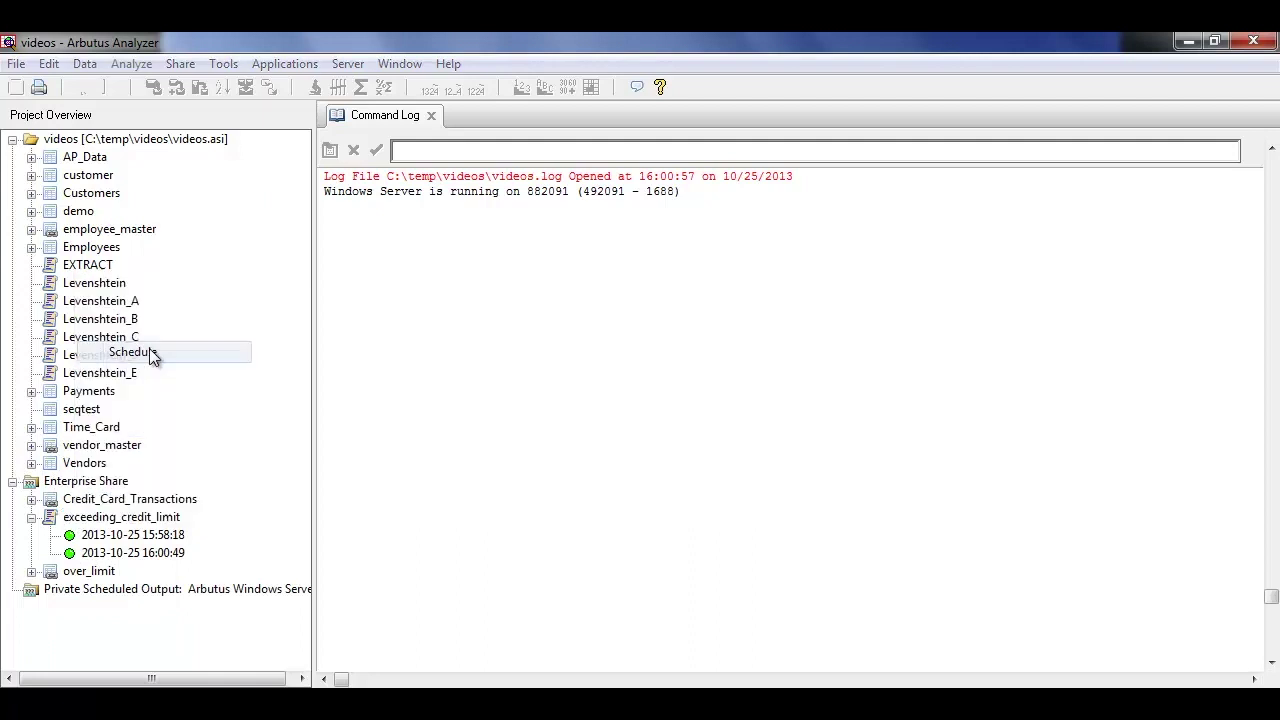
click(433, 489)
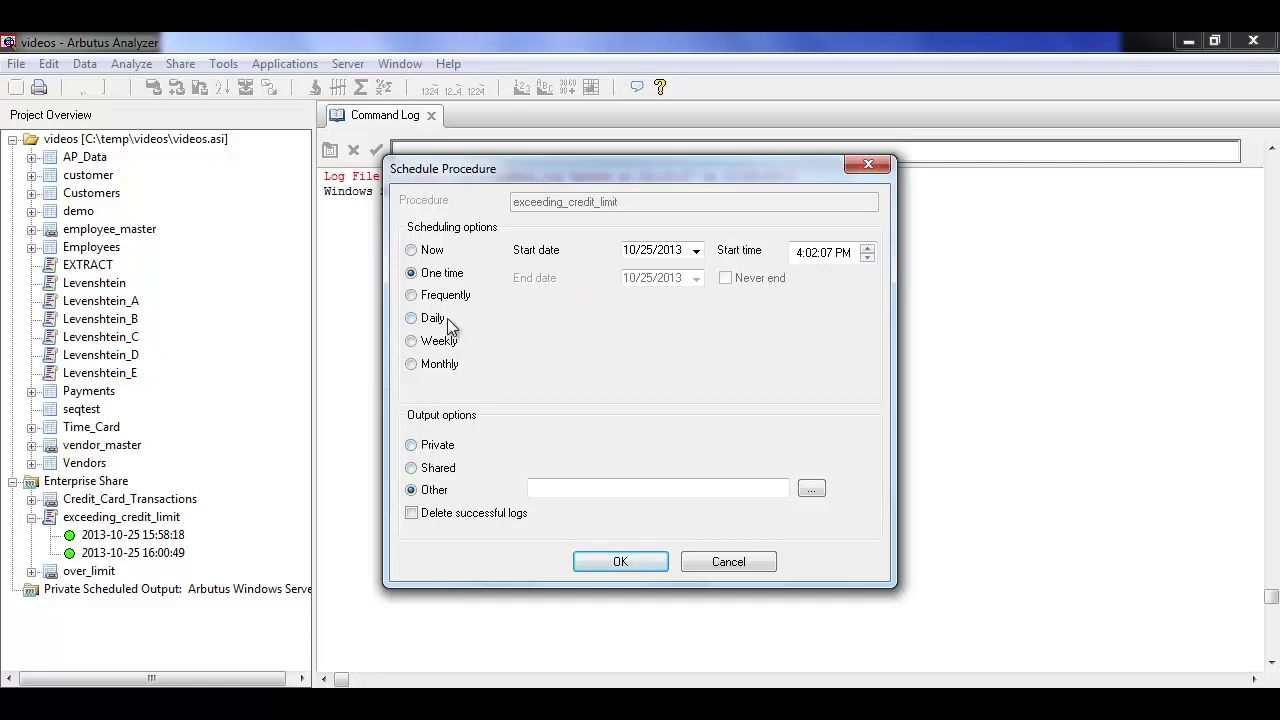
click(428, 251)
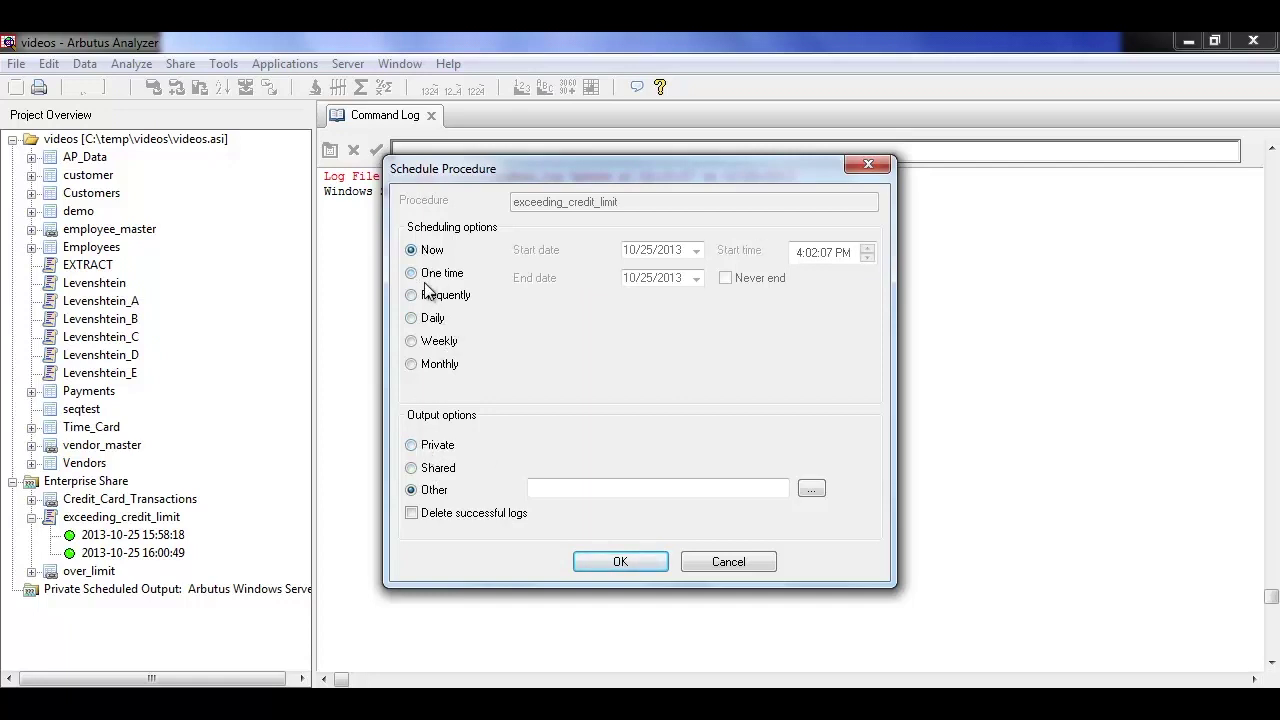
click(430, 296)
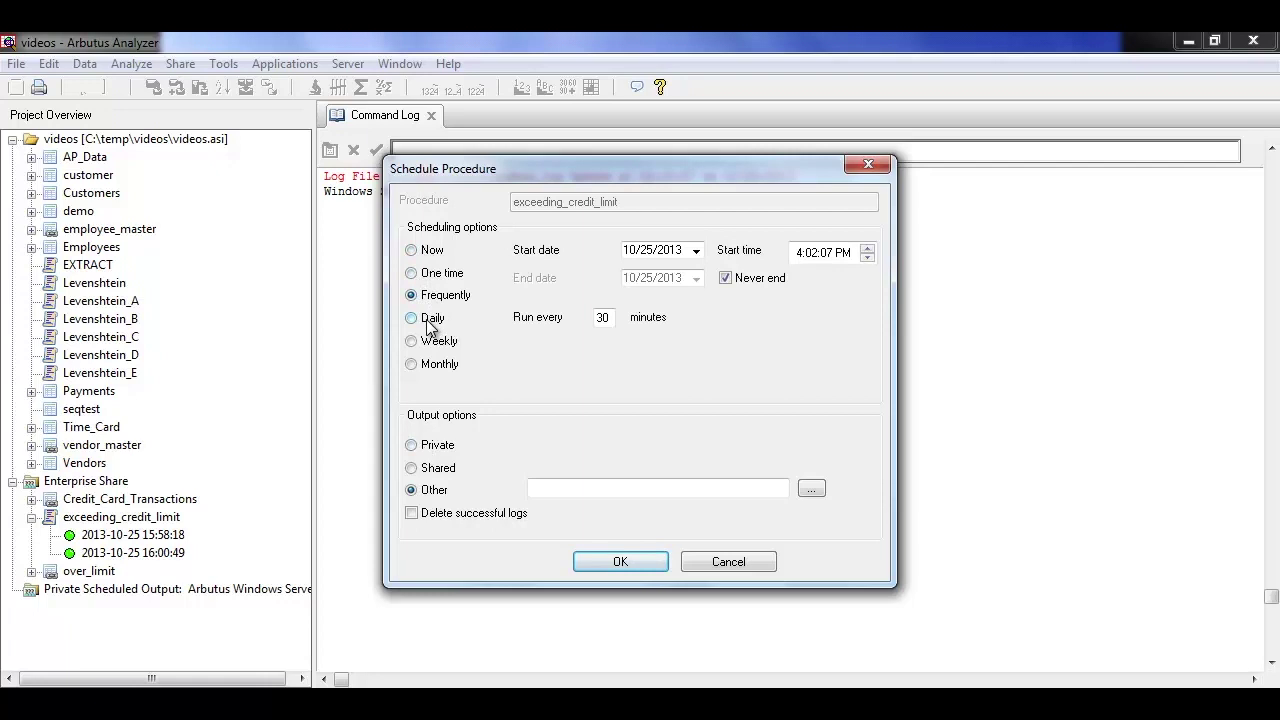
click(430, 319)
click(430, 343)
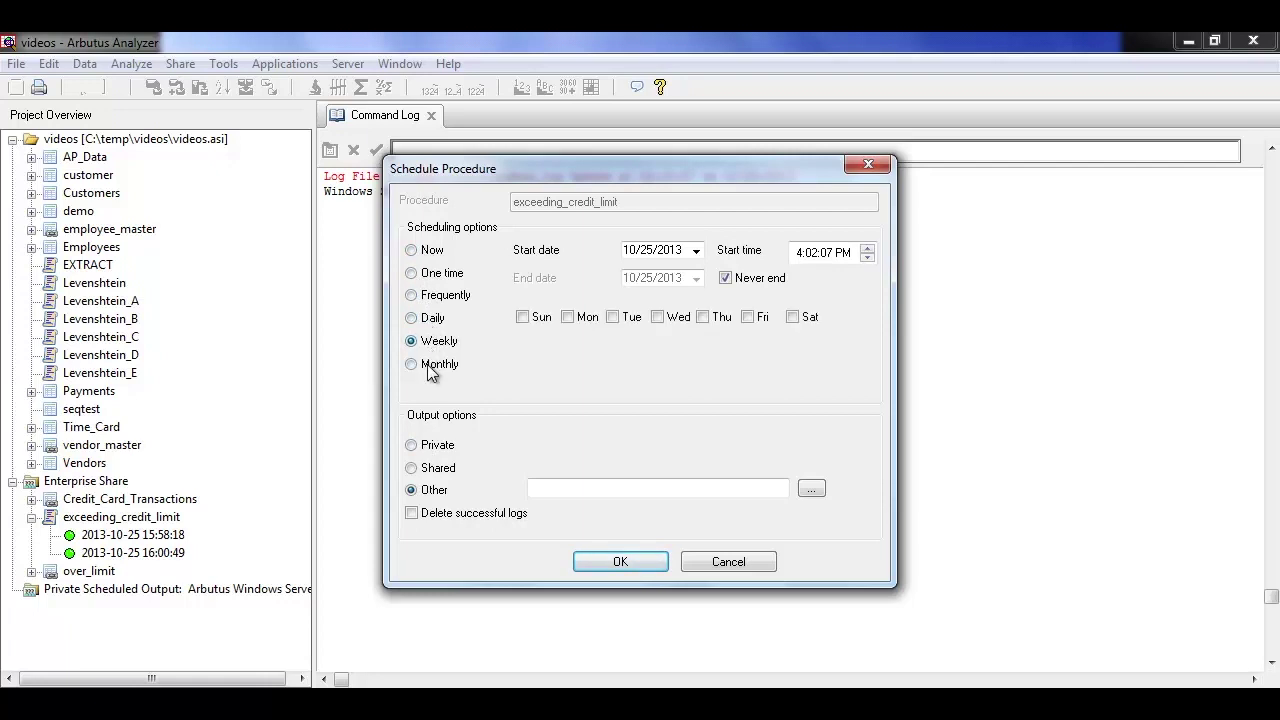
click(431, 370)
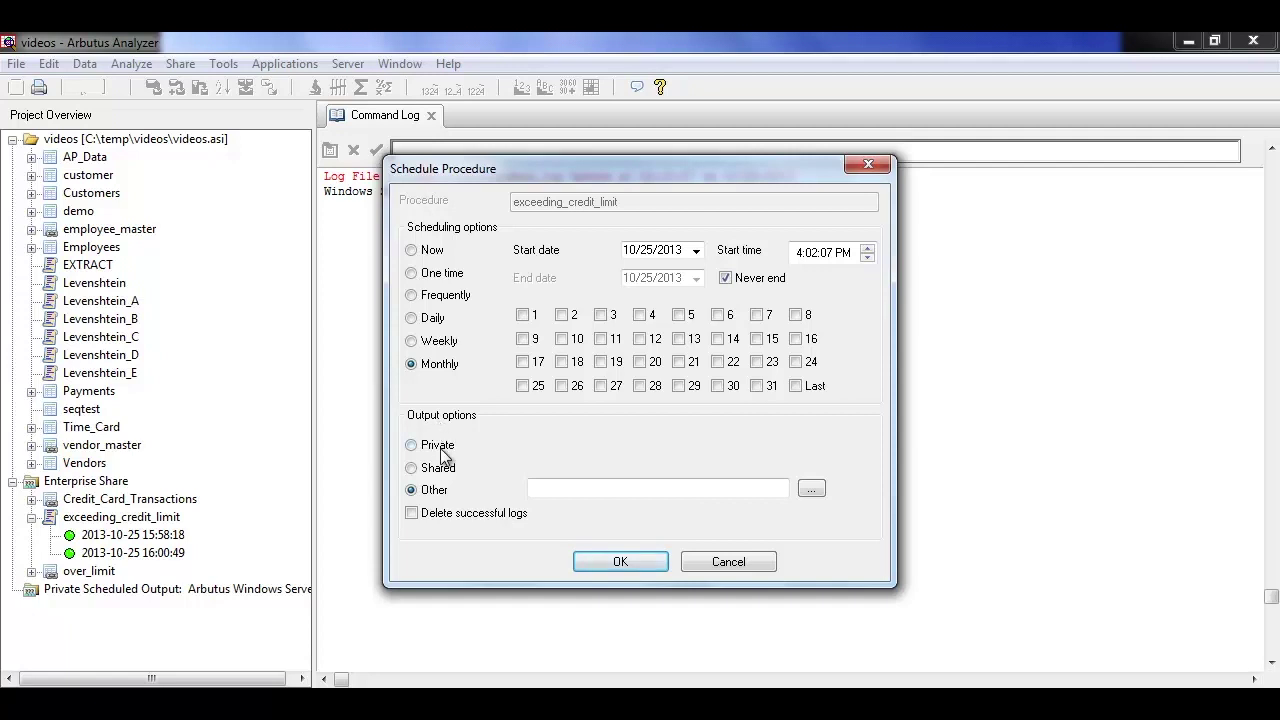
click(729, 562)
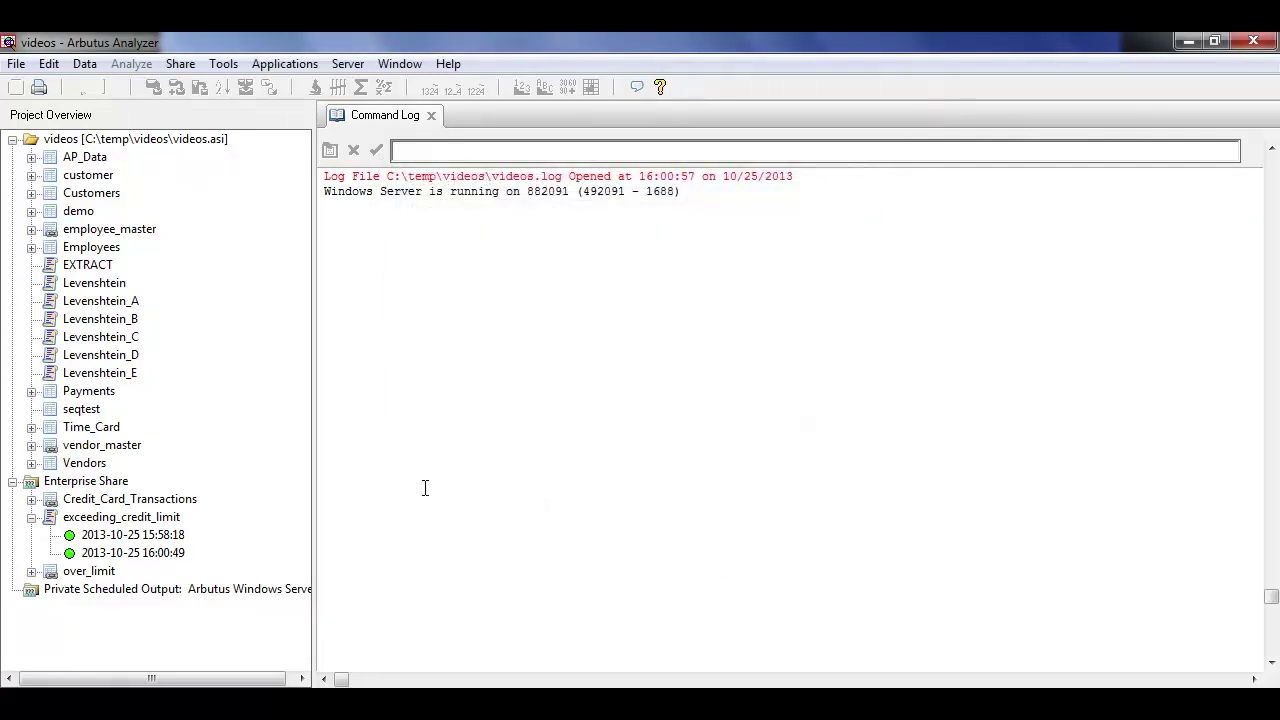
Step: Add the line "if write1 > 0 return -.5" at the end of the exceeding_credit_limit procedure, save it and close it
double_click(112, 520)
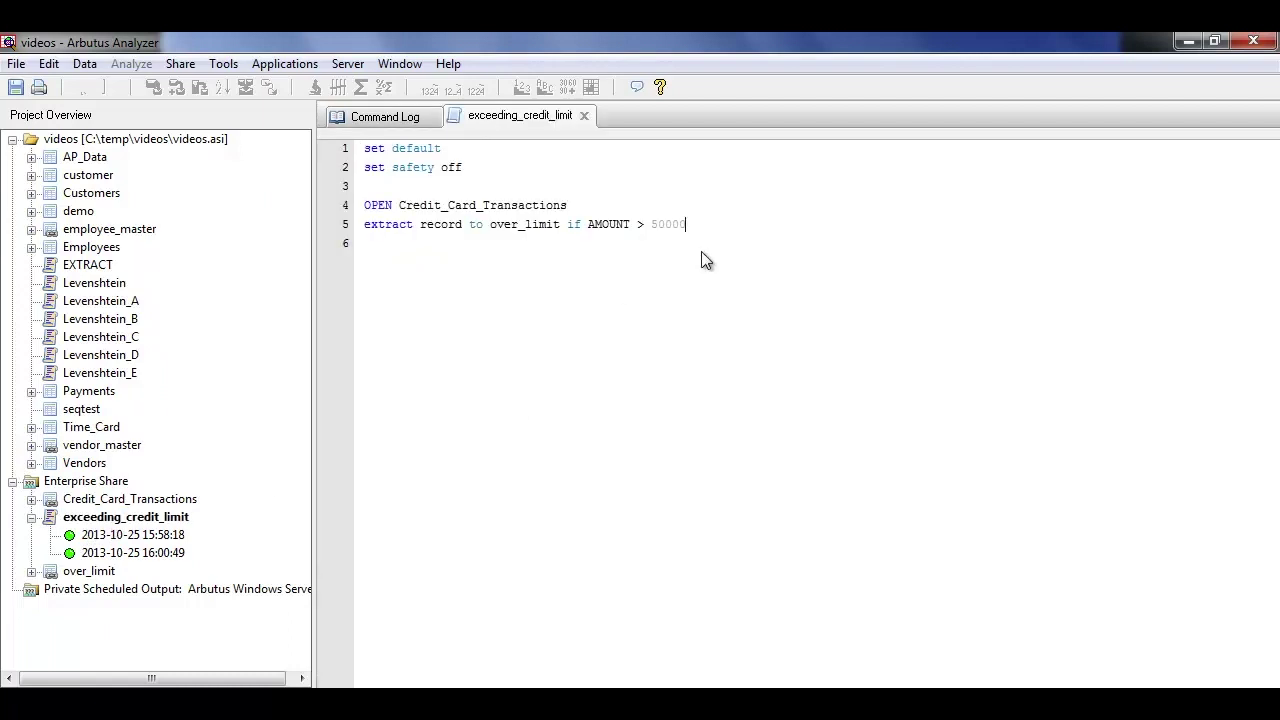
text(if write1 > 0 return -5)
key(Left)
text(.)
click(587, 117)
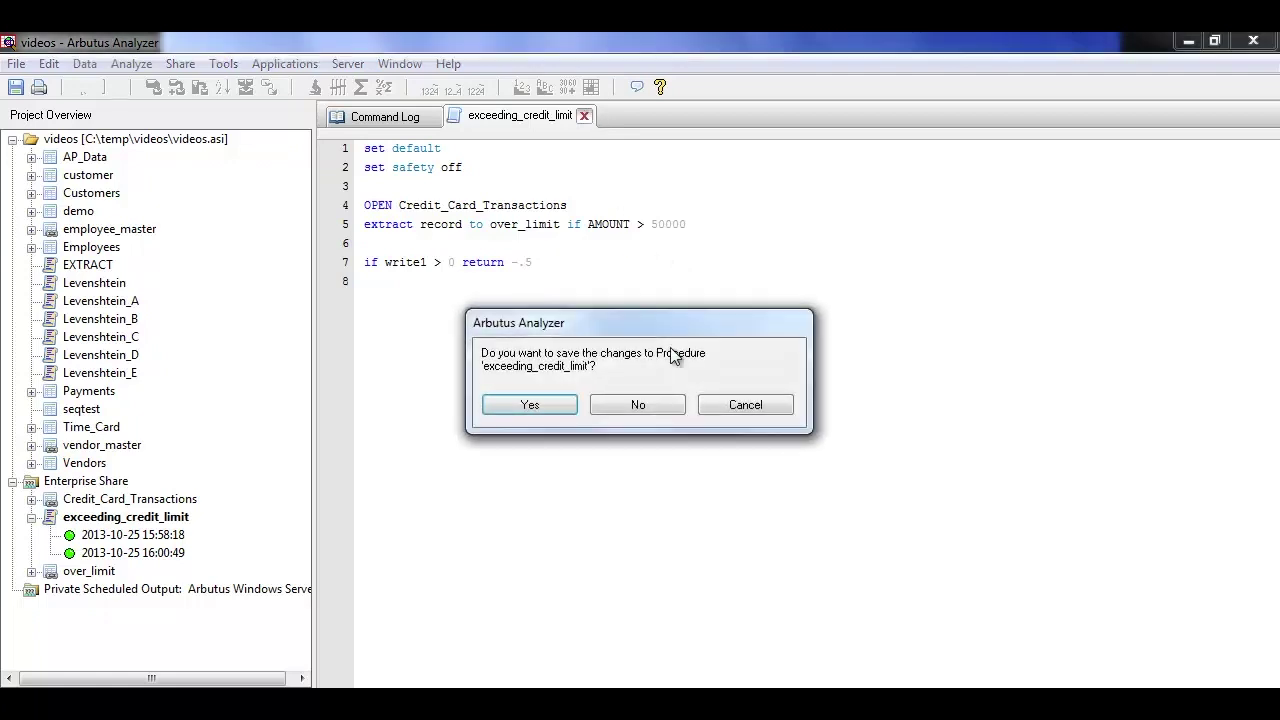
click(565, 404)
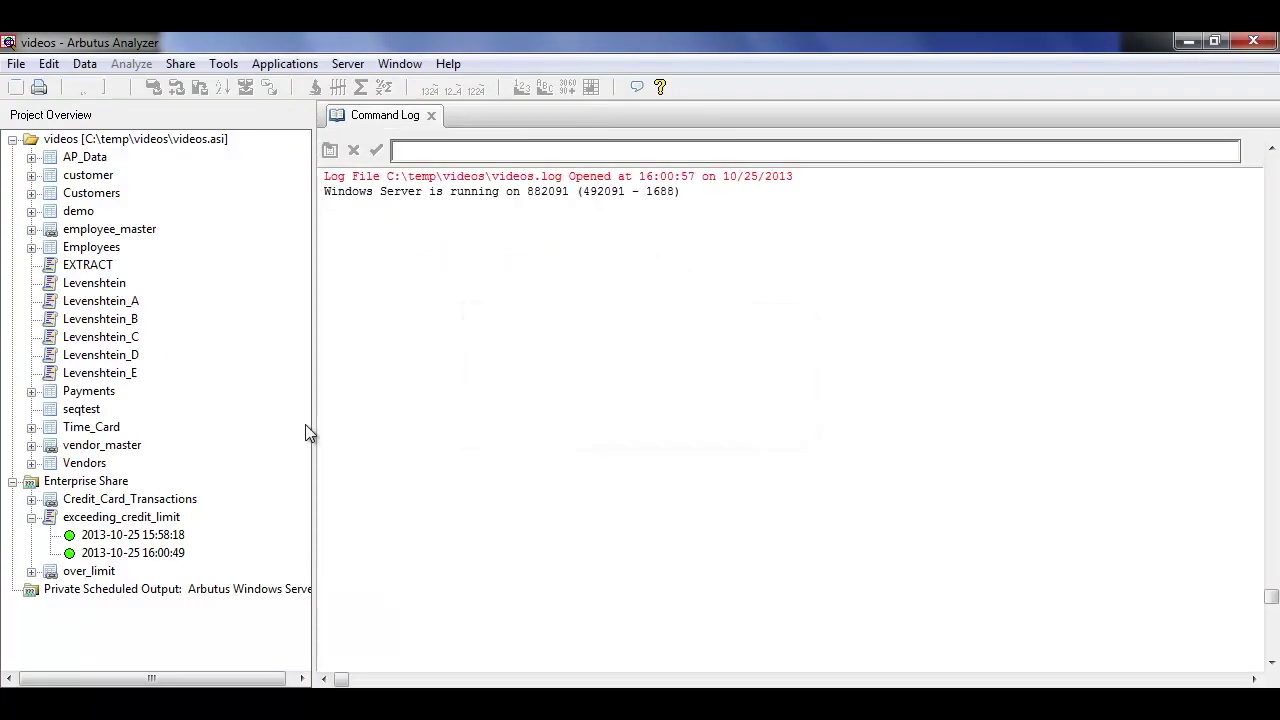
Step: Schedule the edited exceeding_credit_limit procedure to run now with Shared output, and update the Enterprise Share folder contents
click(80, 516)
right_click(80, 516)
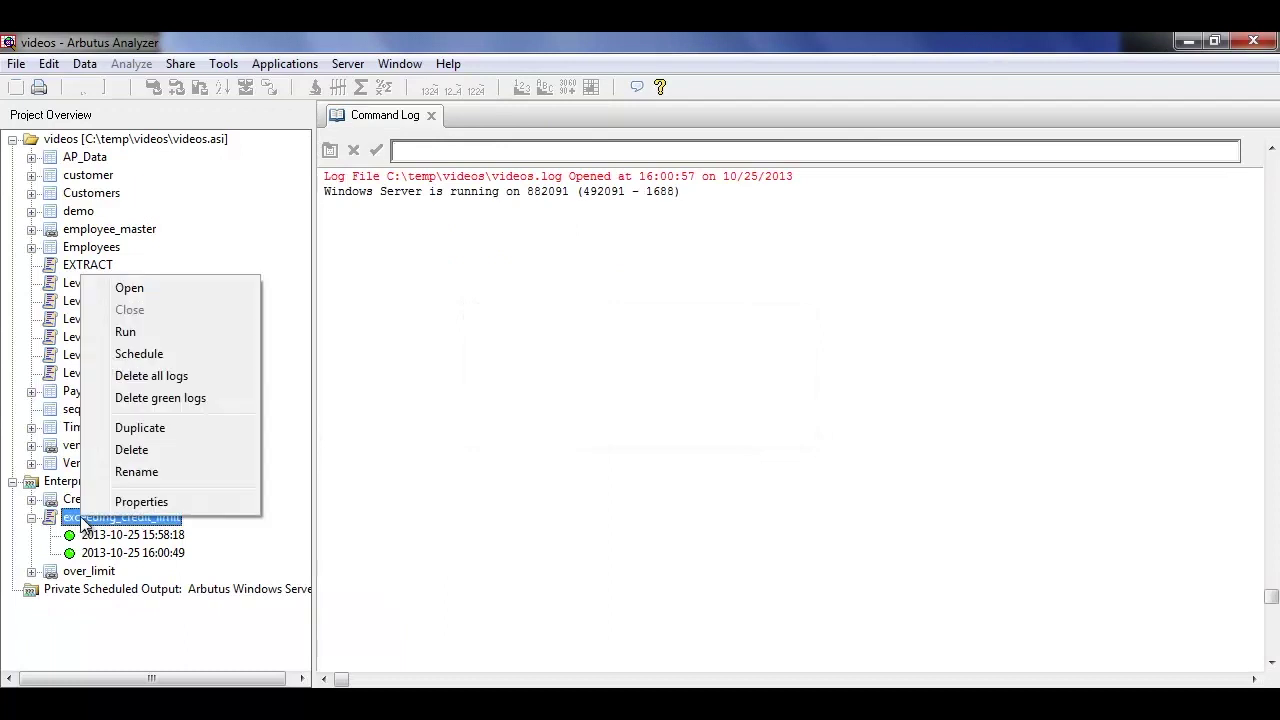
click(157, 354)
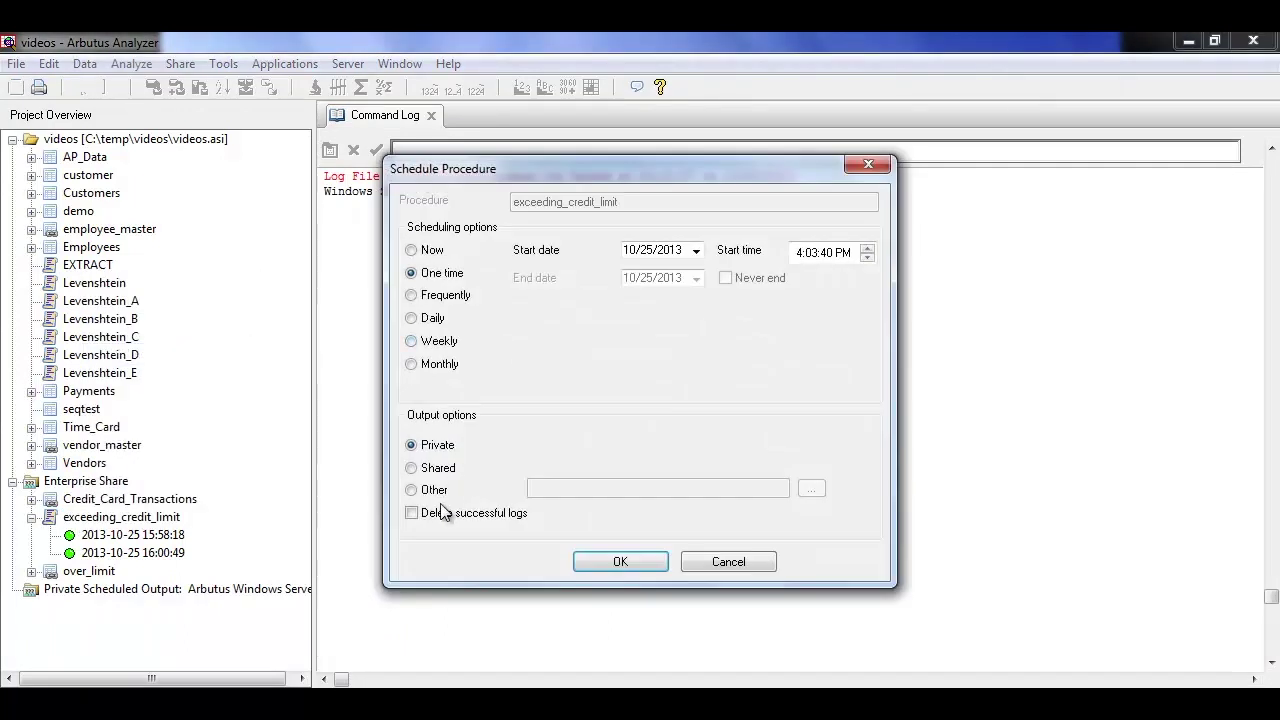
click(443, 467)
click(430, 254)
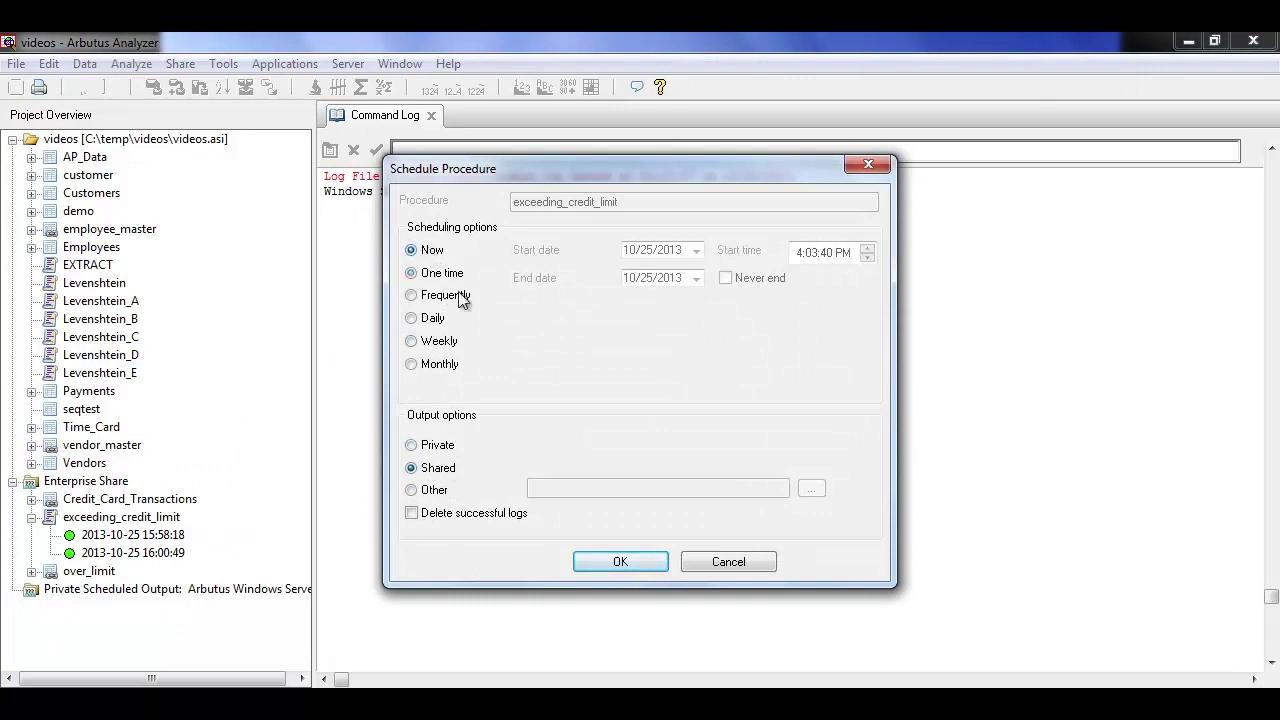
click(630, 563)
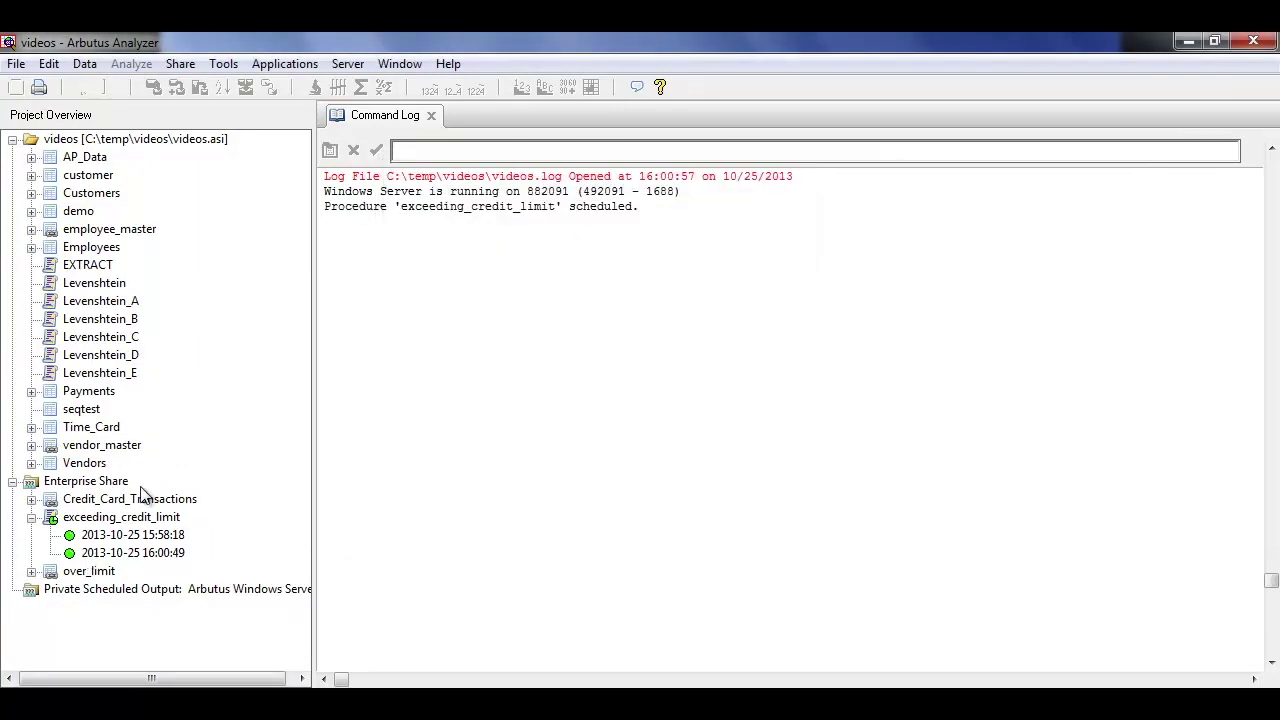
right_click(72, 484)
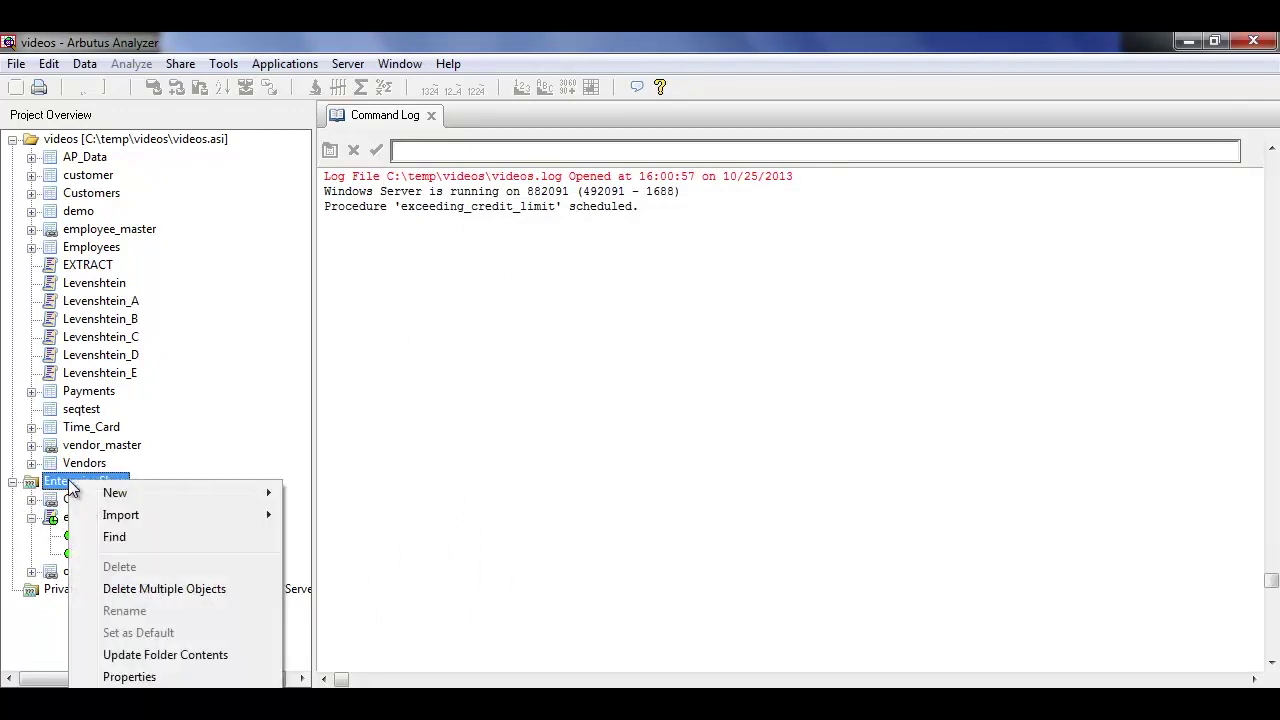
click(203, 654)
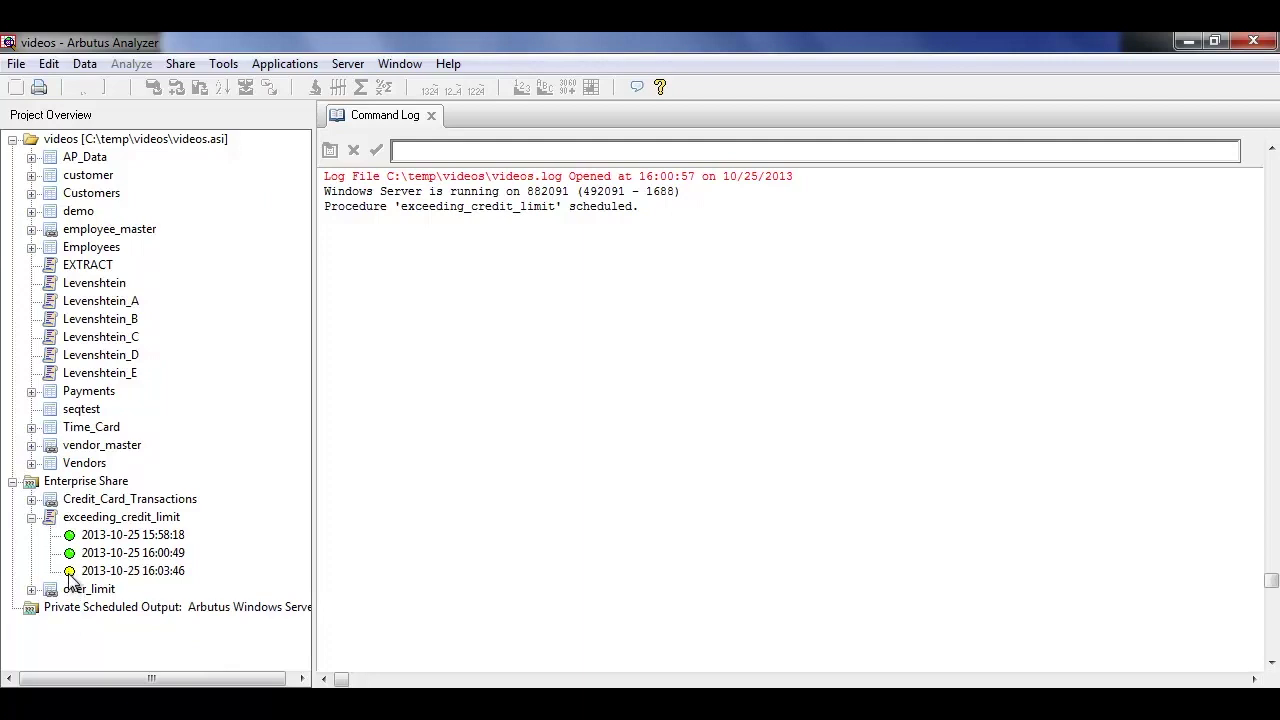
Step: Change the return value on line 7 of exceeding_credit_limit to -write1, save the procedure and close it
double_click(101, 519)
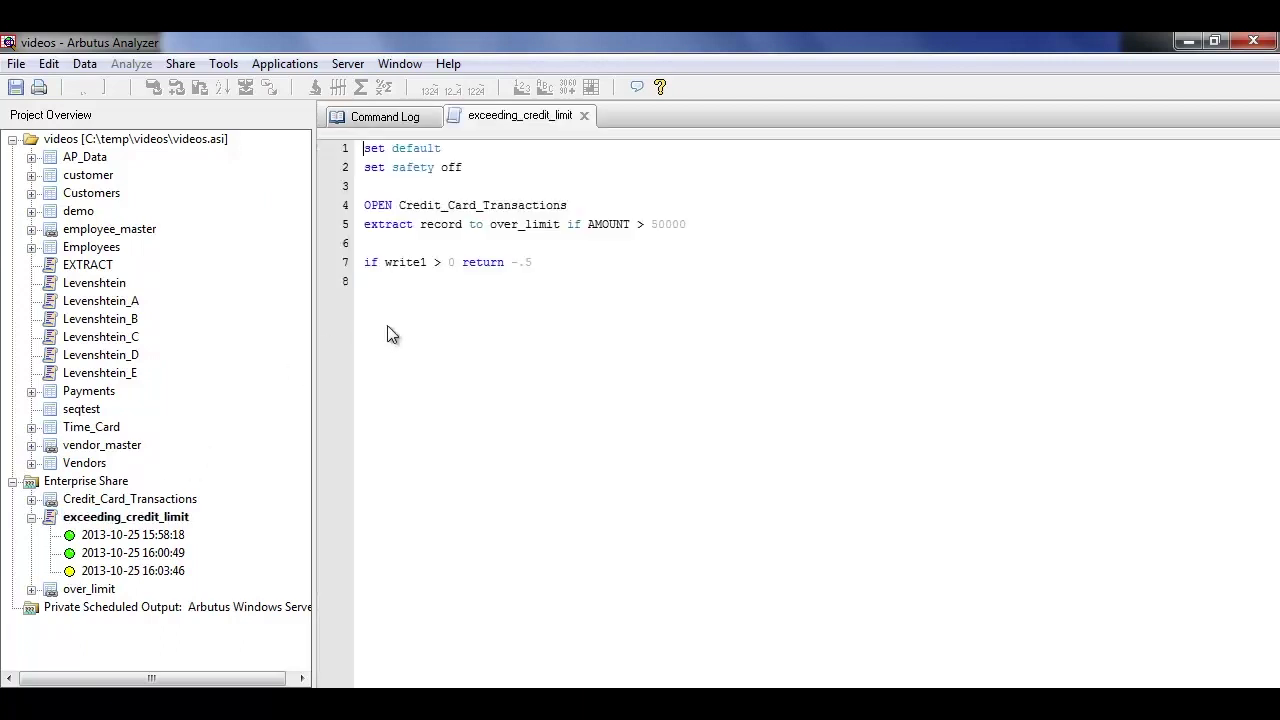
drag(462, 264, 547, 264)
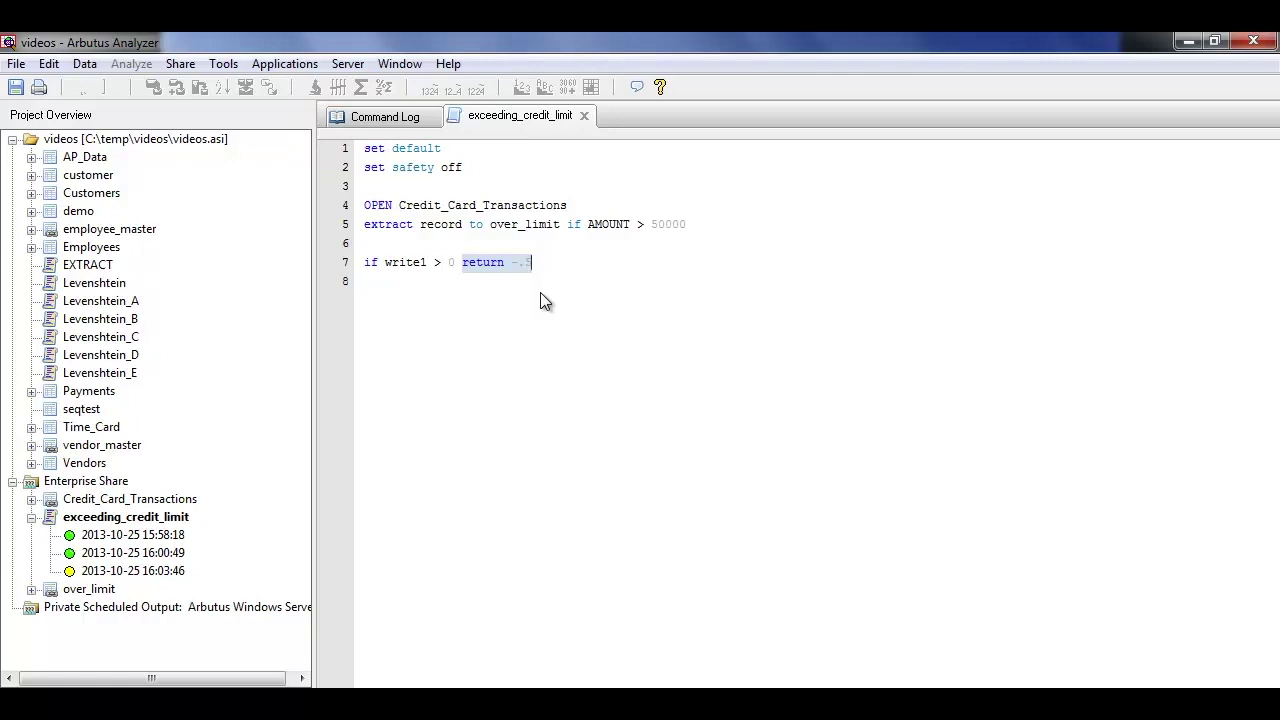
click(519, 268)
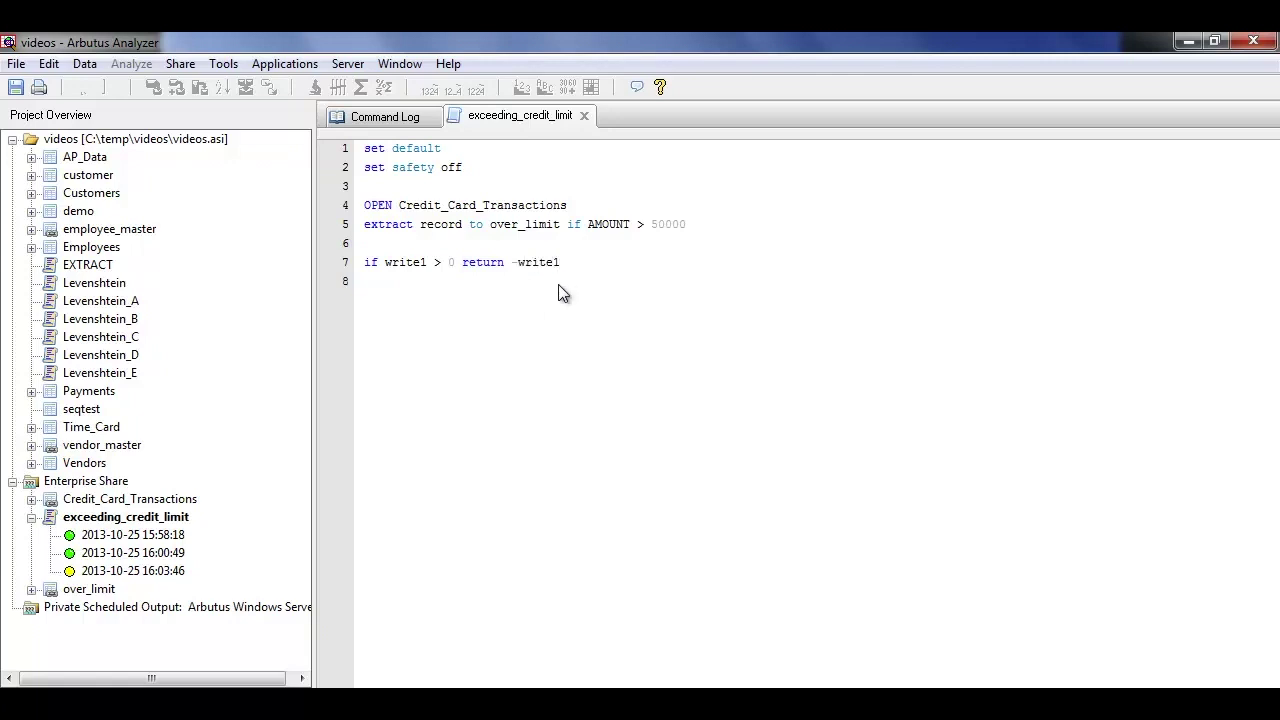
click(584, 115)
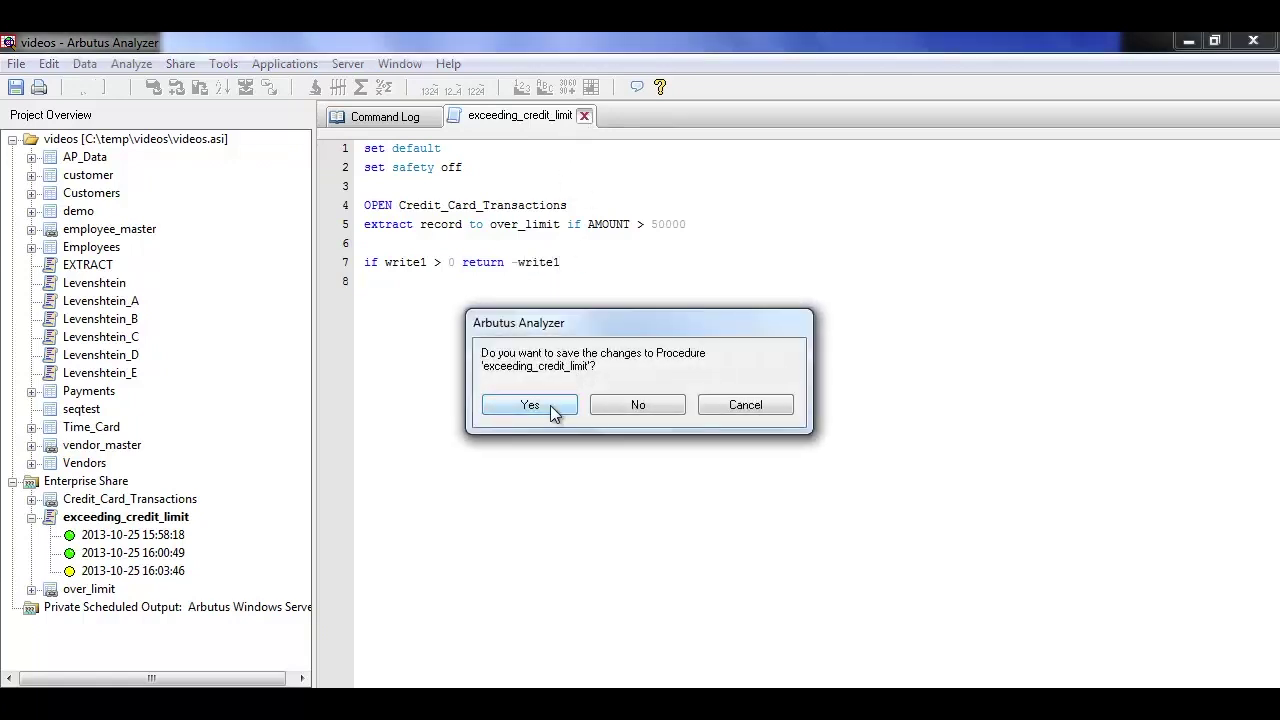
click(555, 407)
Step: Schedule exceeding_credit_limit with the -write1 return value to run now with Shared output, and update the Enterprise Share folder contents
right_click(112, 522)
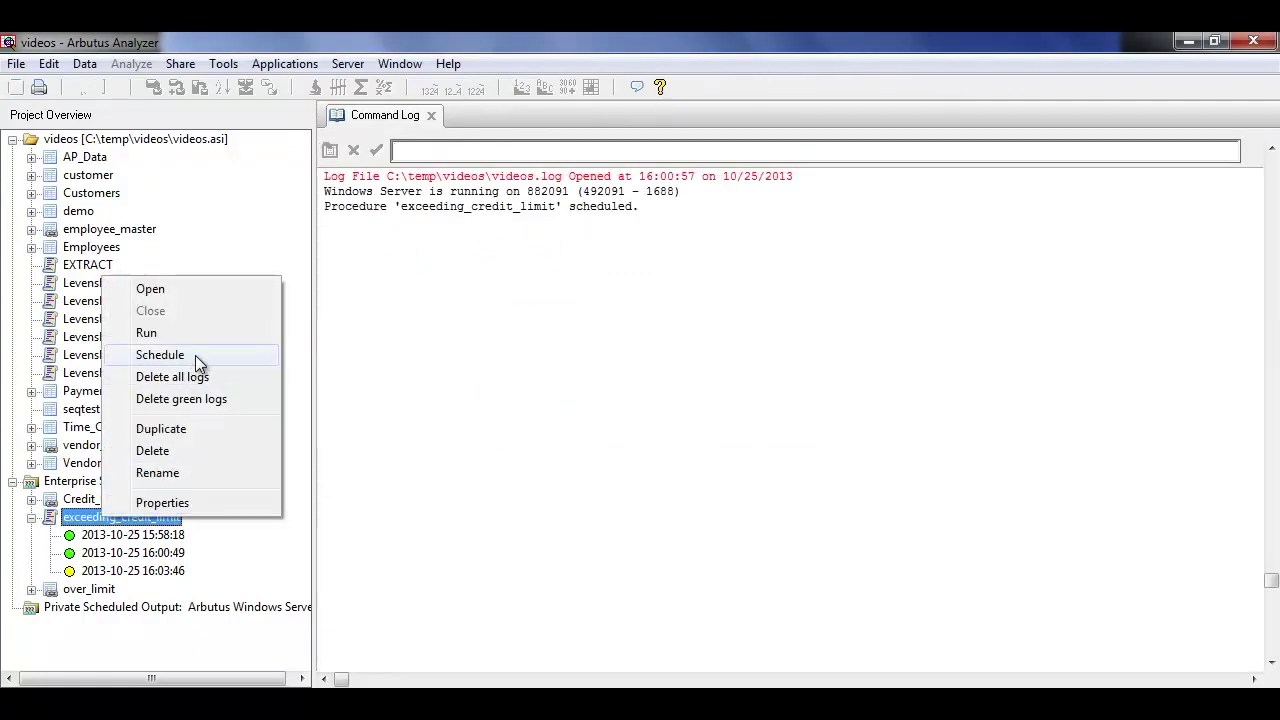
click(195, 355)
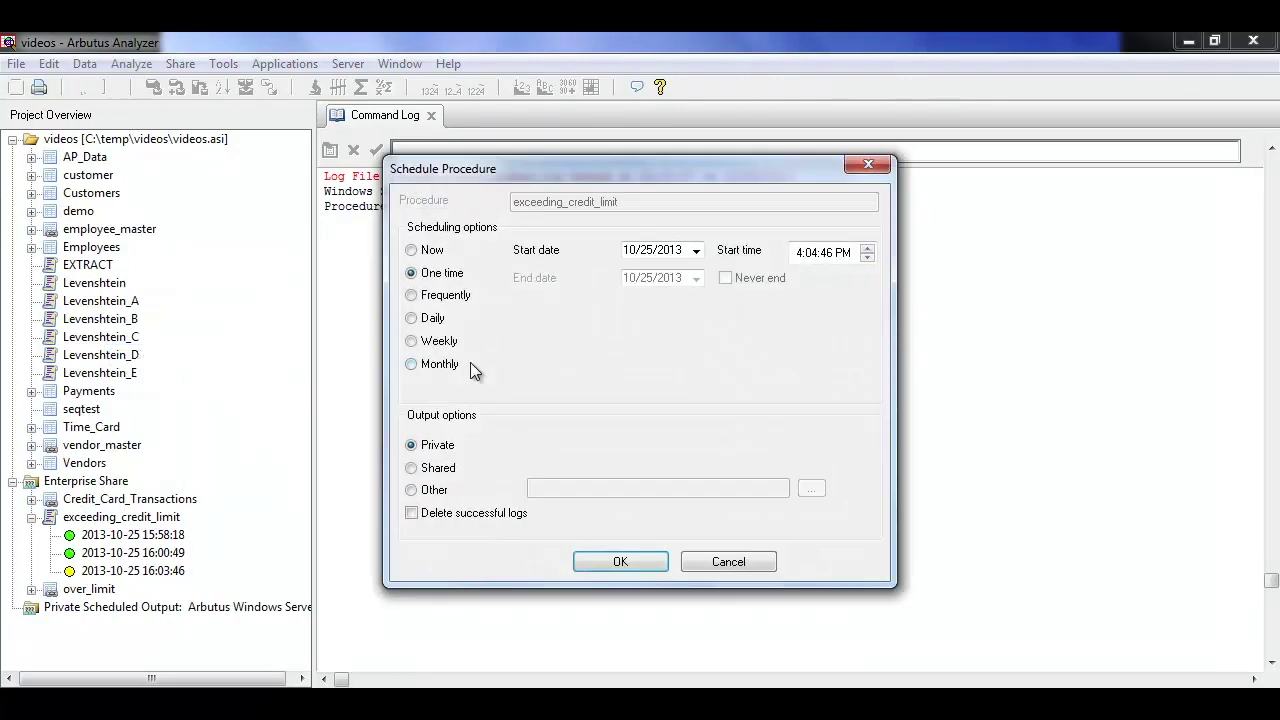
click(431, 252)
click(412, 468)
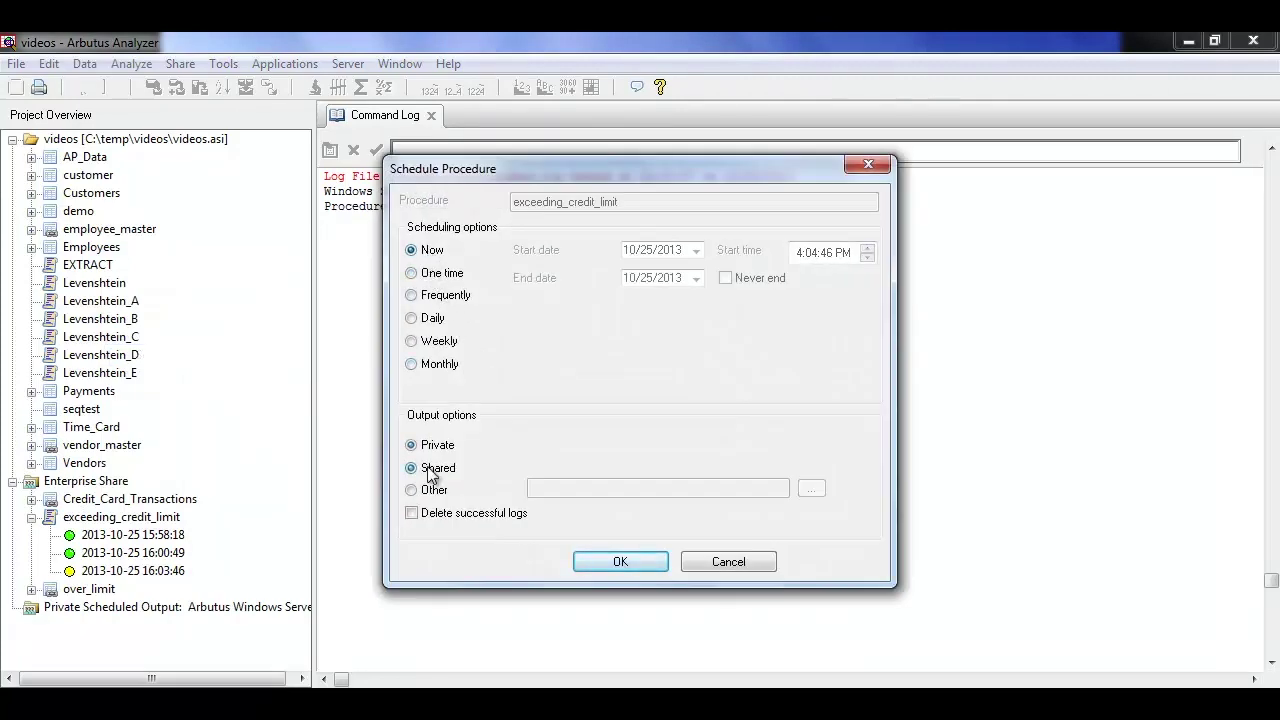
click(621, 562)
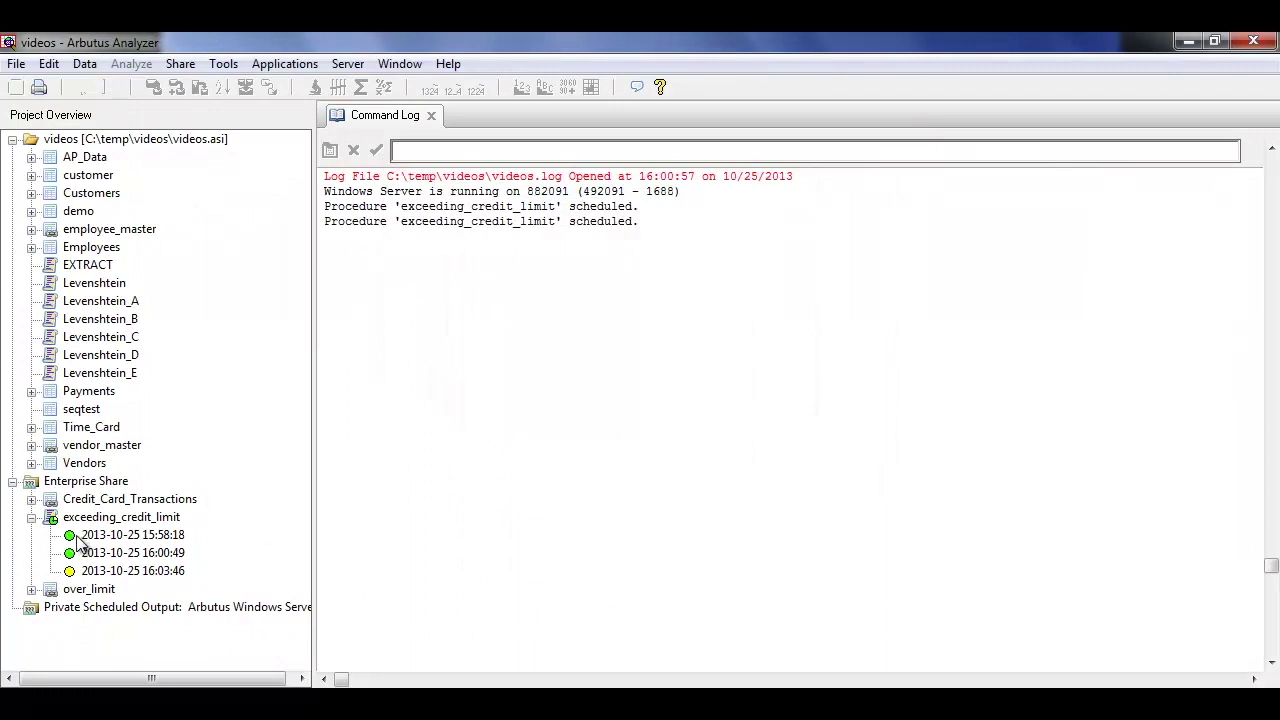
right_click(77, 484)
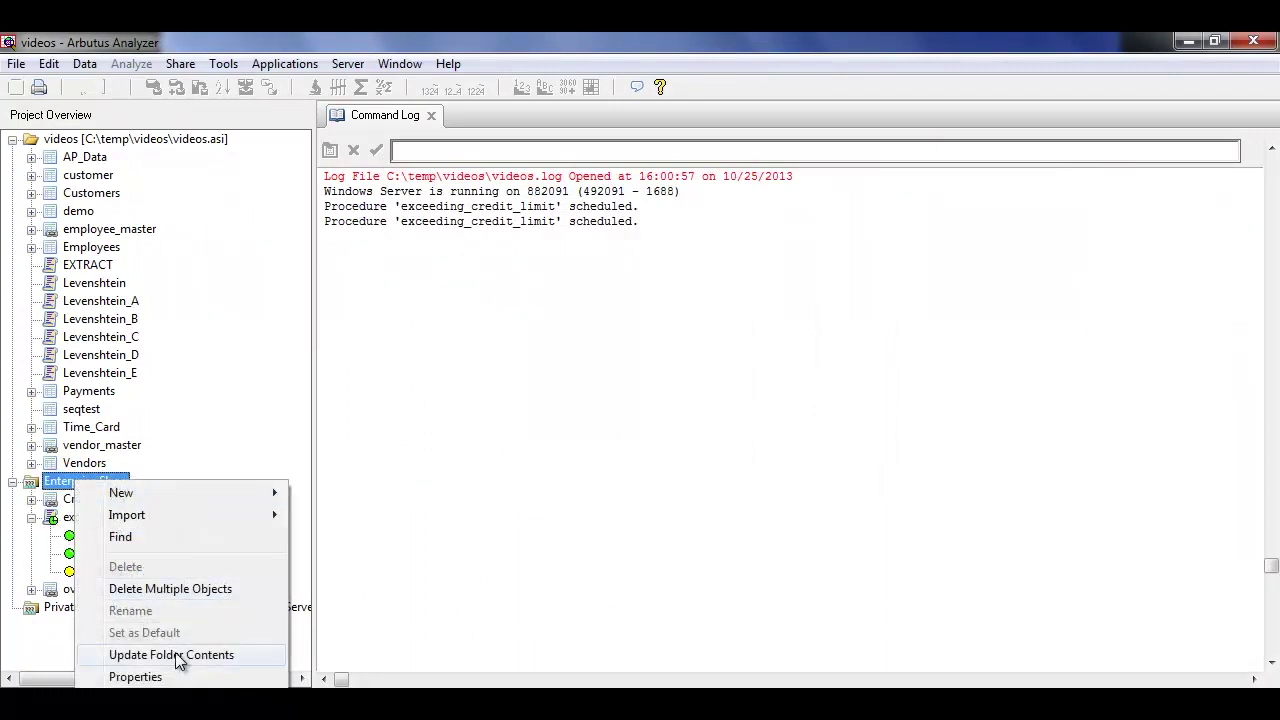
click(176, 654)
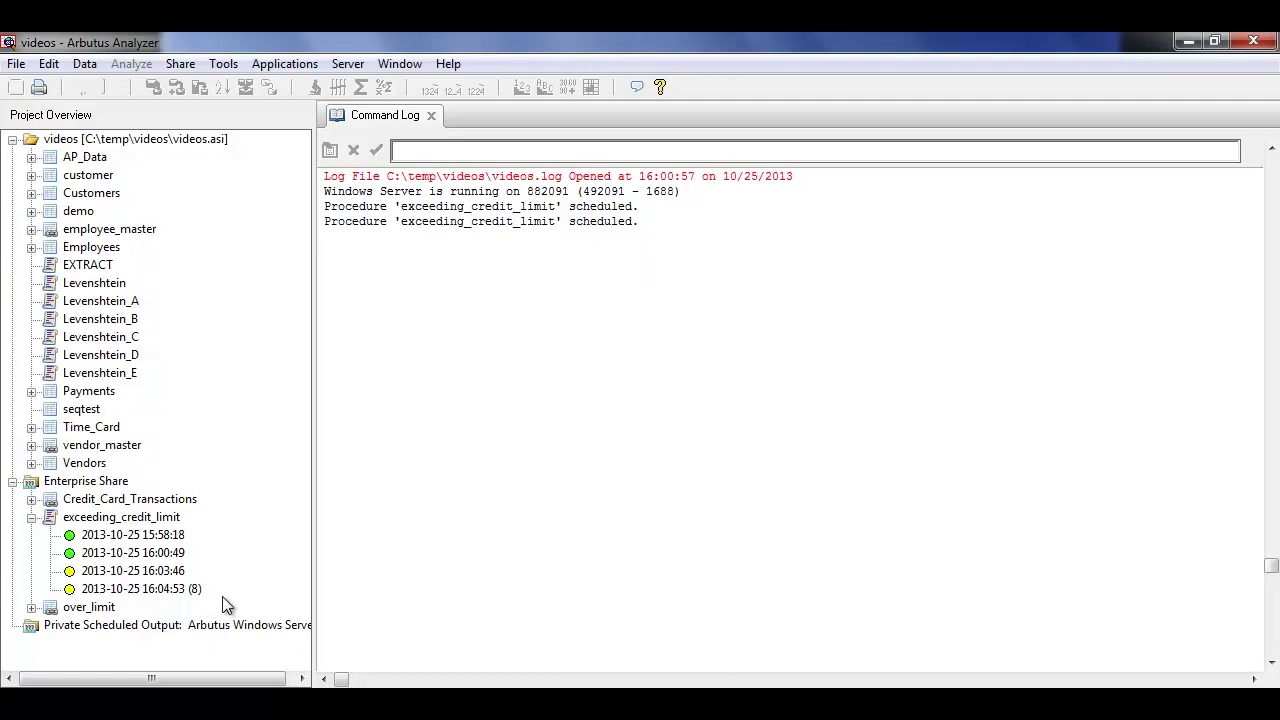
right_click(138, 520)
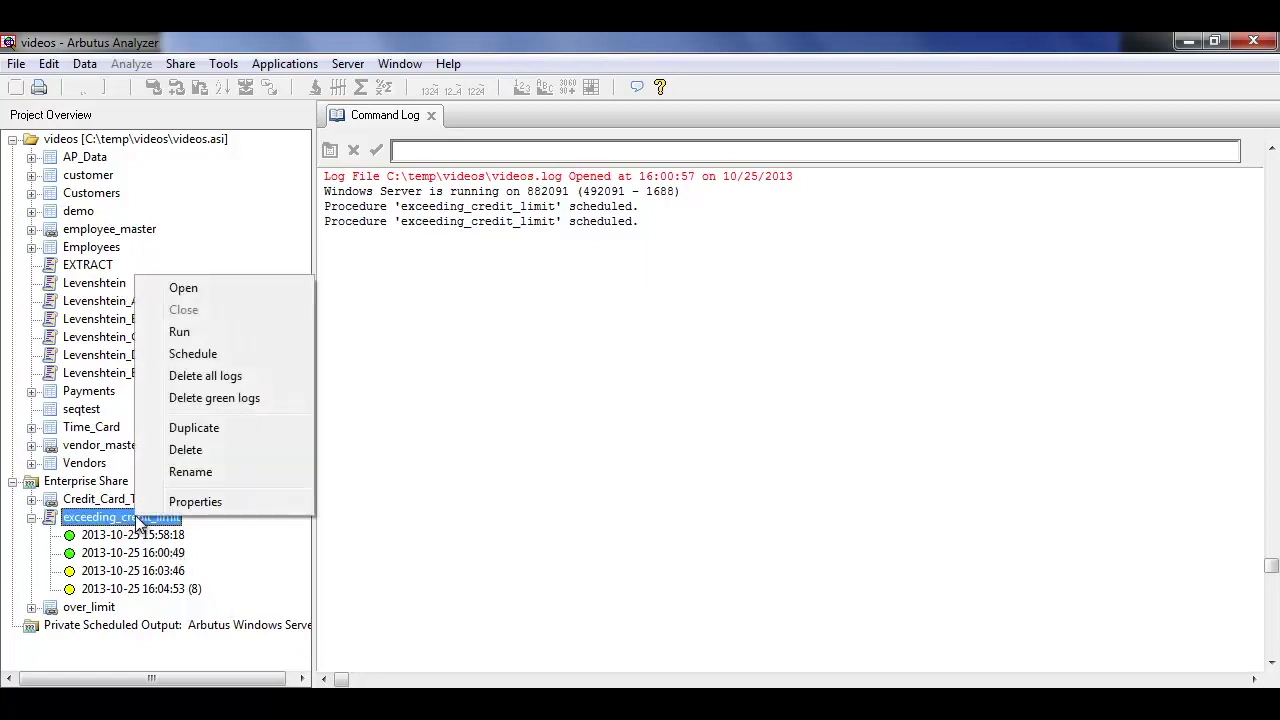
click(216, 353)
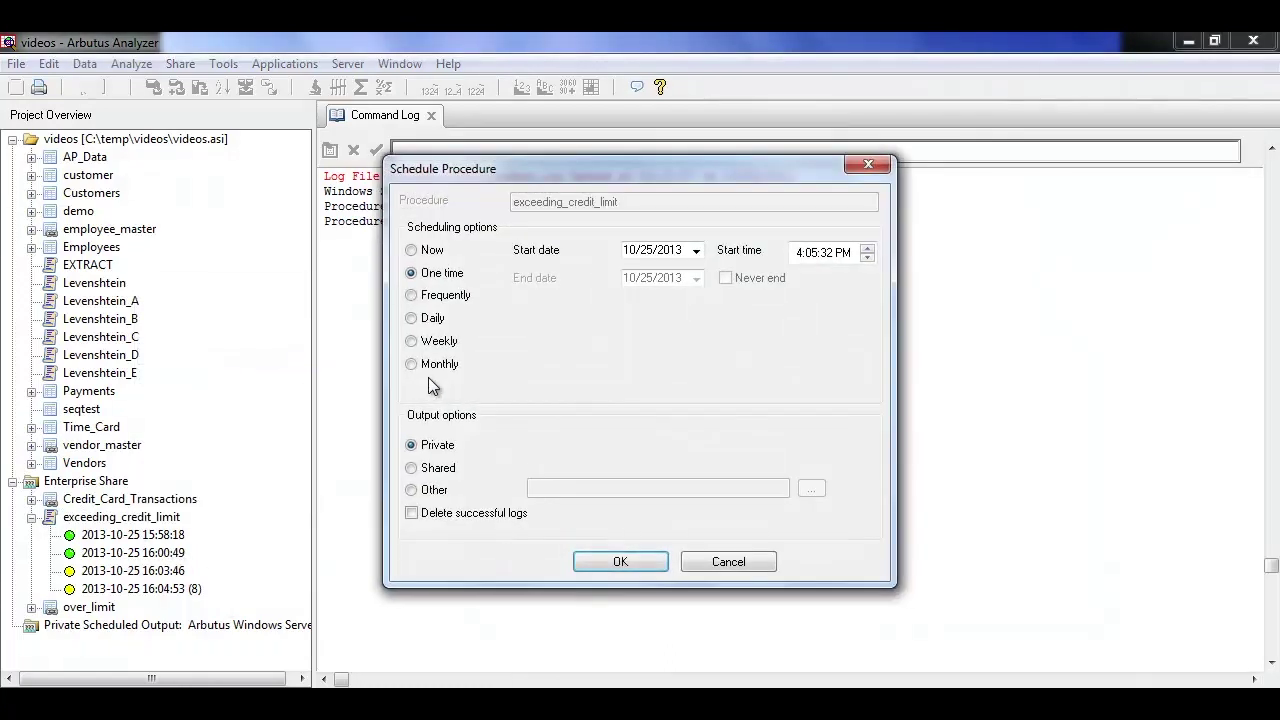
click(416, 251)
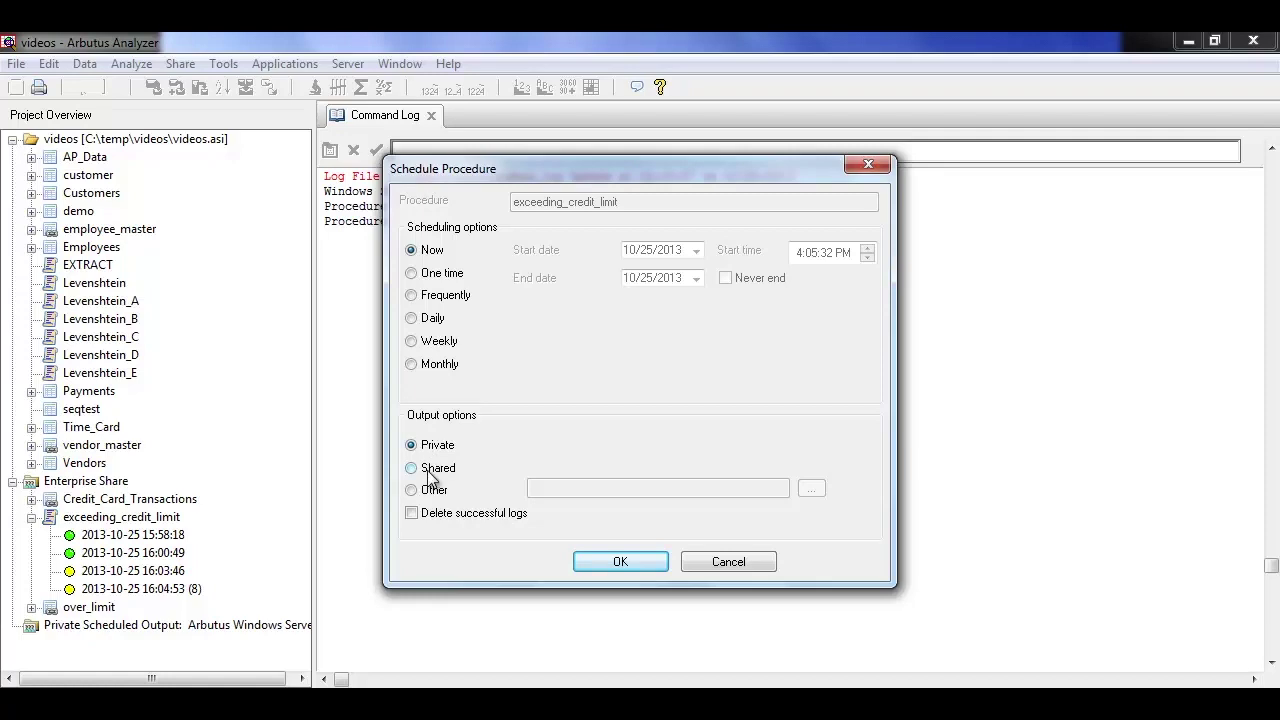
click(727, 562)
Step: Remove the return line and the initial C of Credit_Card_Transactions from the exceeding_credit_limit procedure, saving the changes on closing
double_click(141, 519)
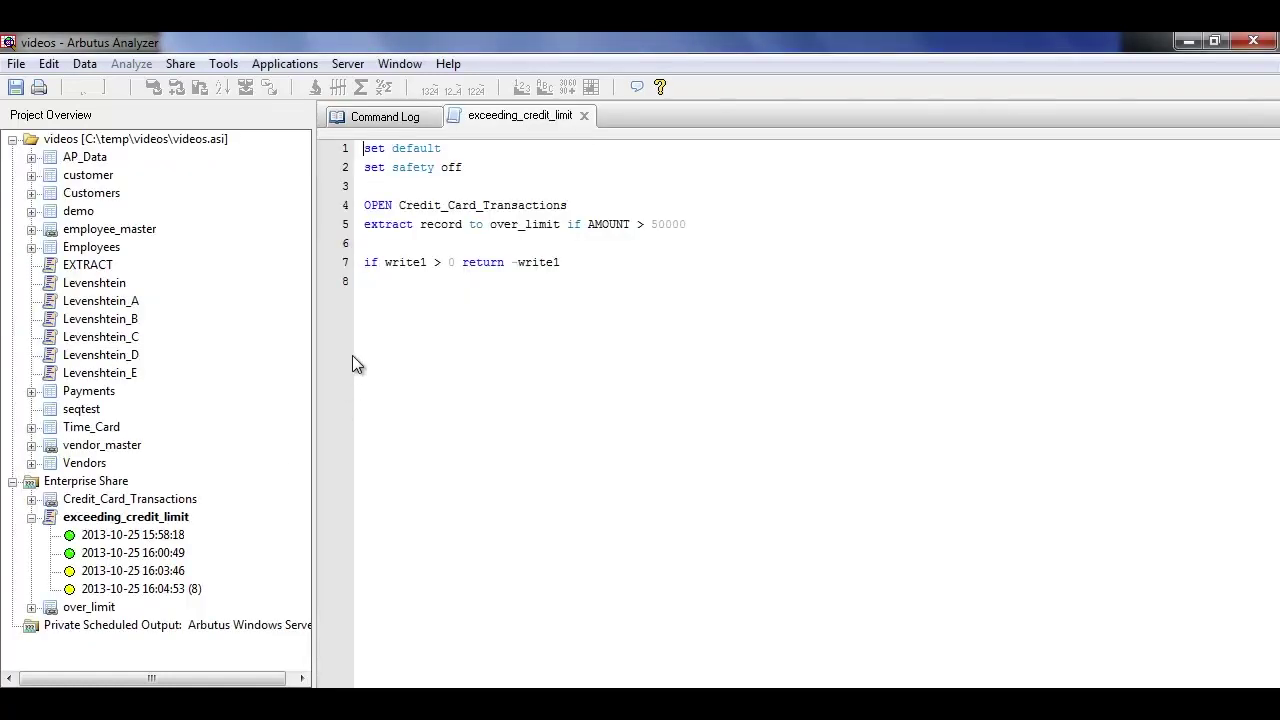
drag(369, 265, 571, 274)
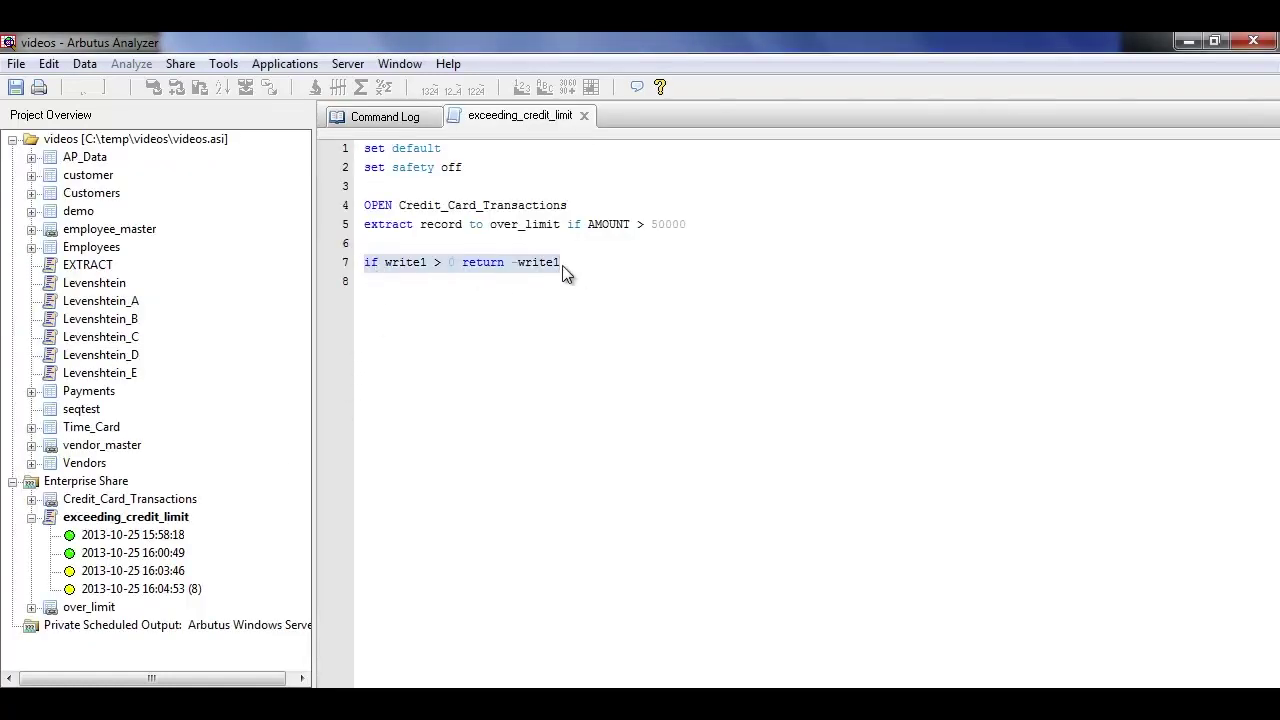
key(Delete)
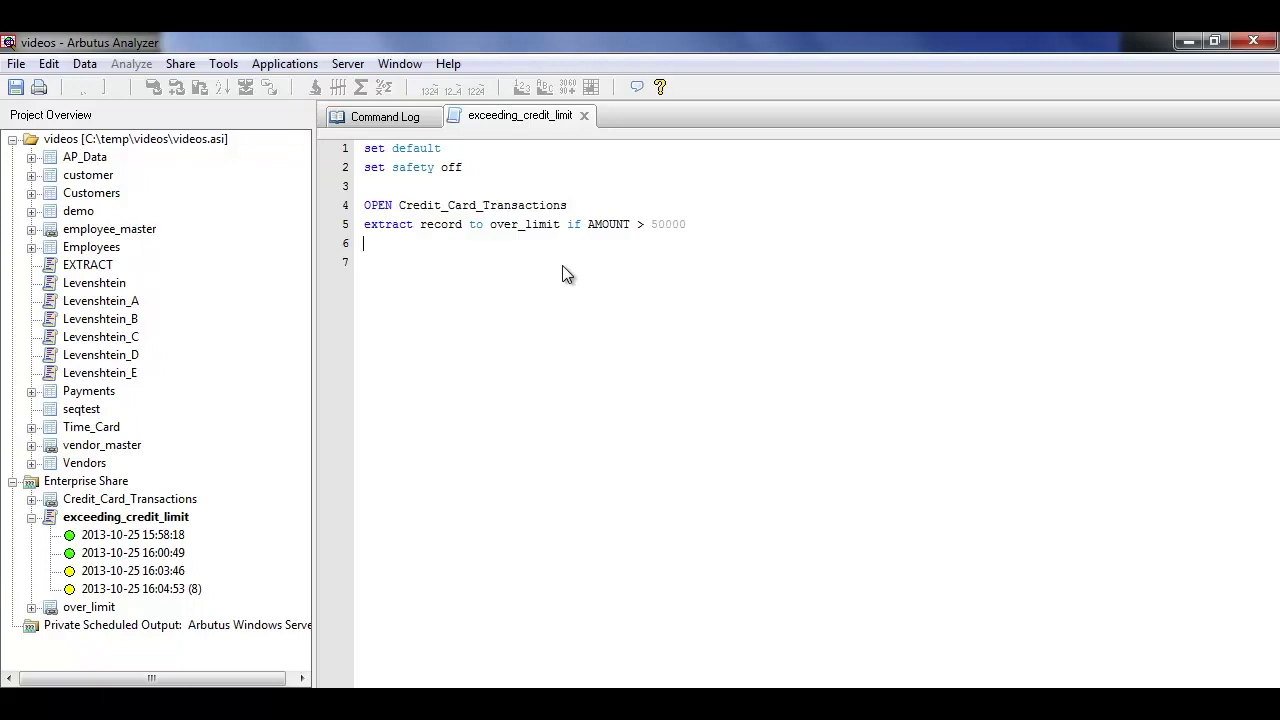
key(Up)
click(405, 207)
key(BackSpace)
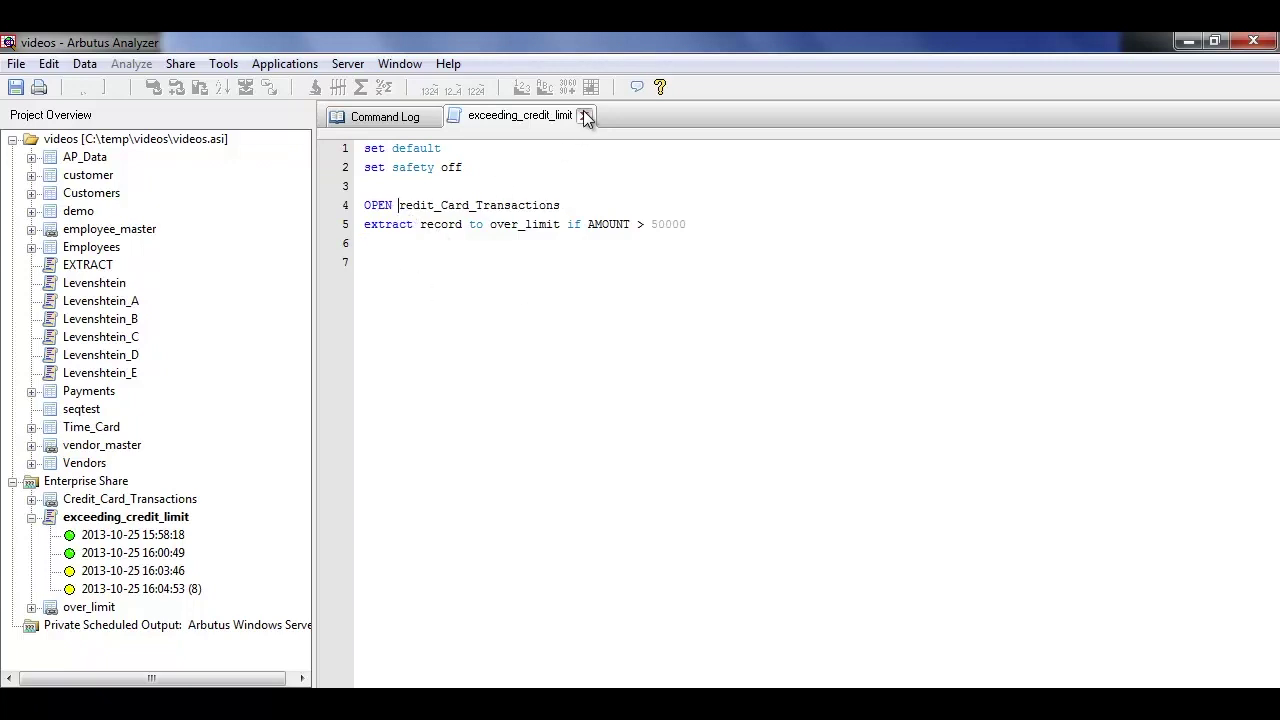
click(584, 115)
click(557, 404)
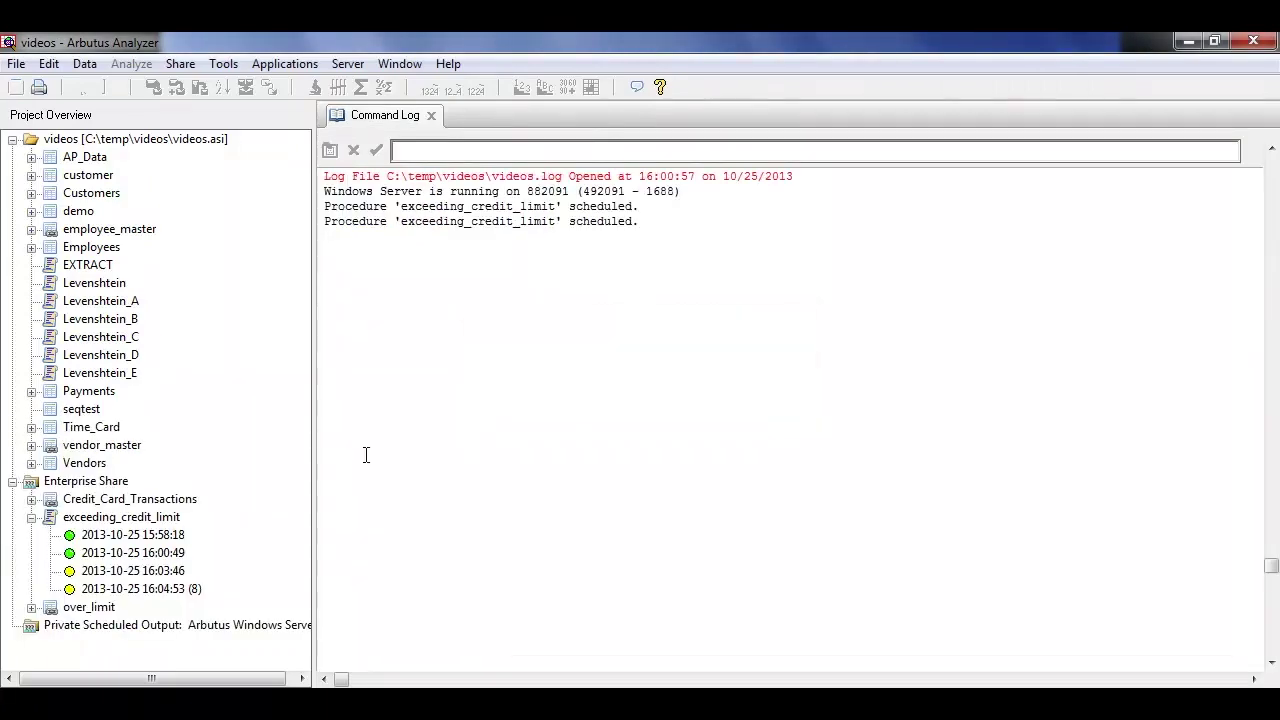
Step: Schedule the exceeding_credit_limit procedure with the misspelled table name to run now with Shared output, and update the Enterprise Share folder contents
right_click(124, 519)
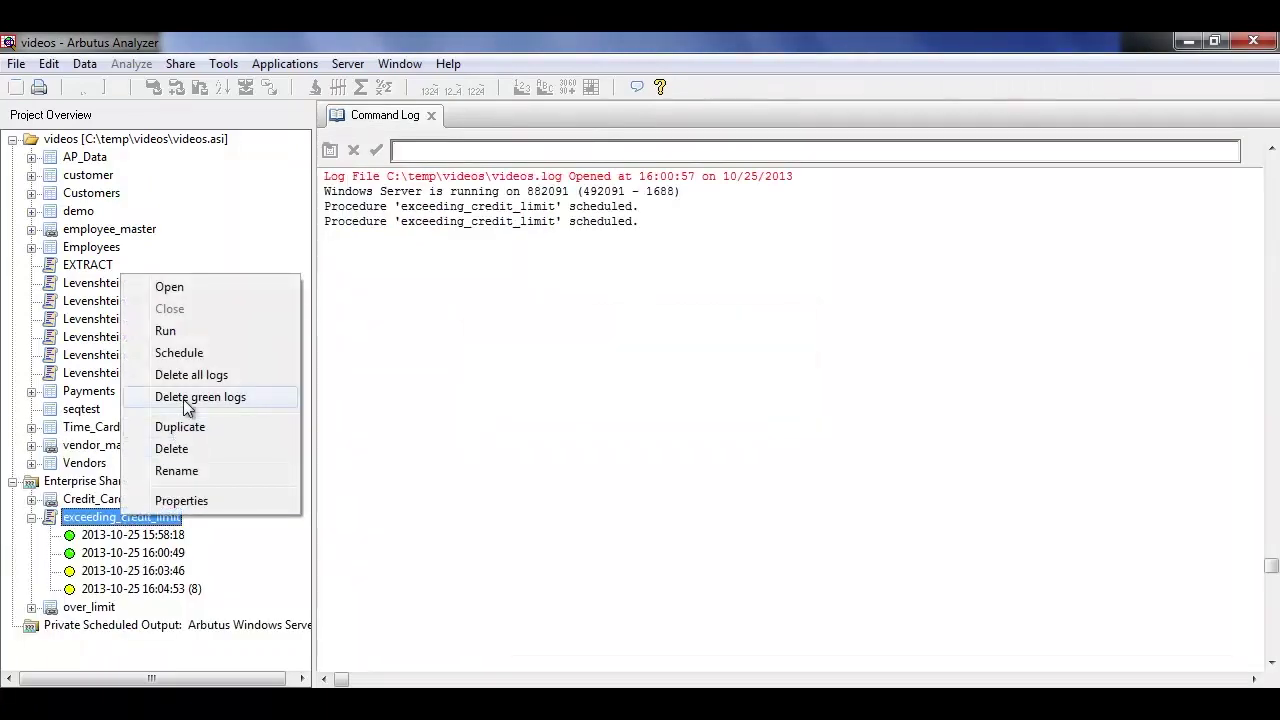
click(199, 349)
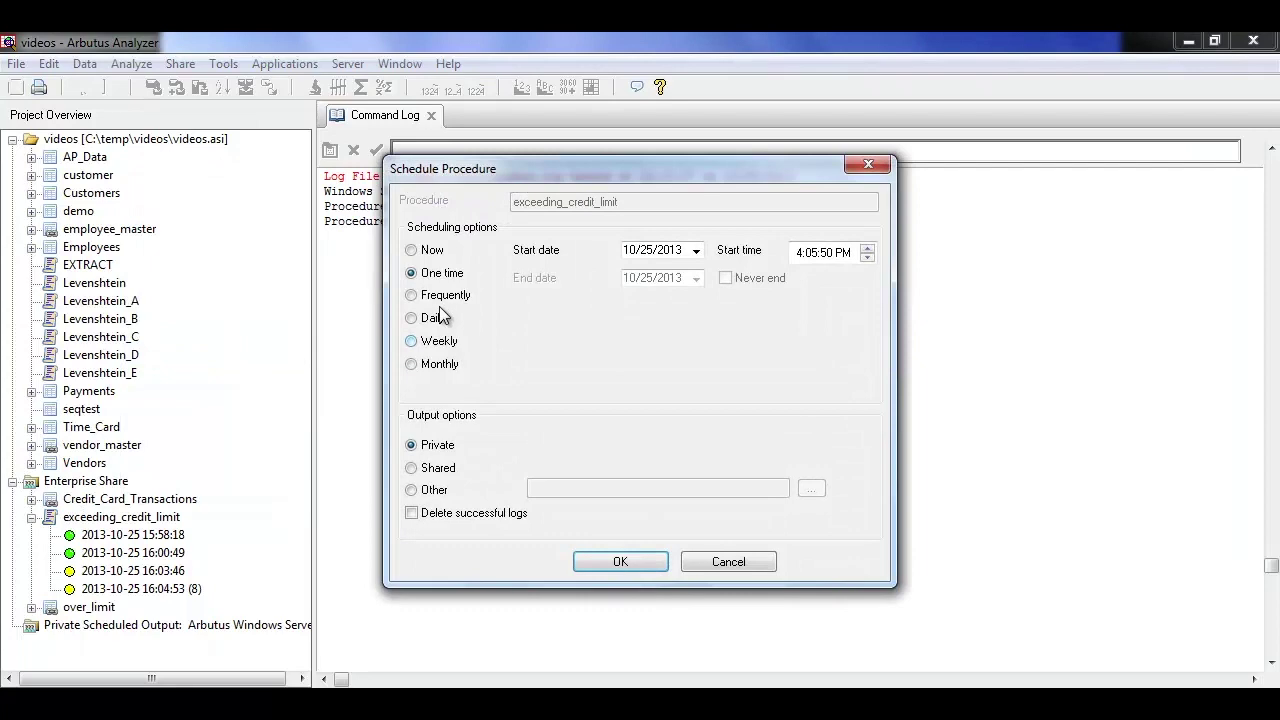
click(420, 250)
click(440, 468)
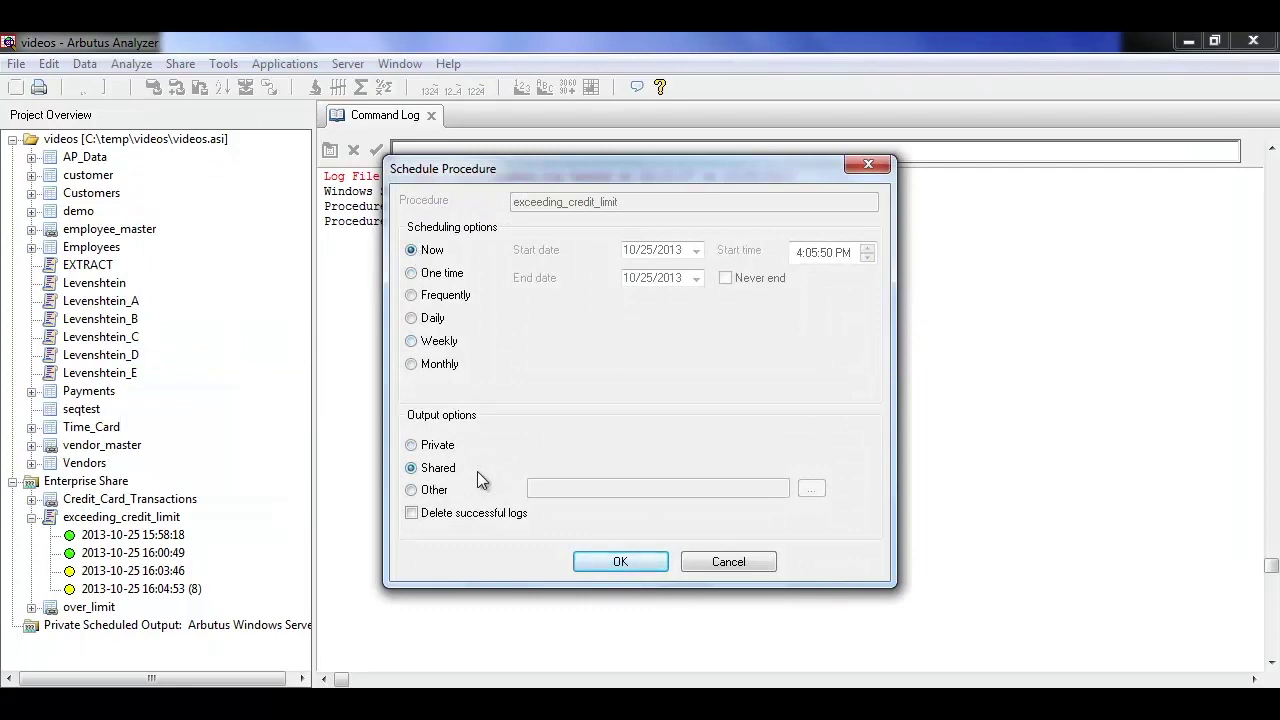
click(621, 560)
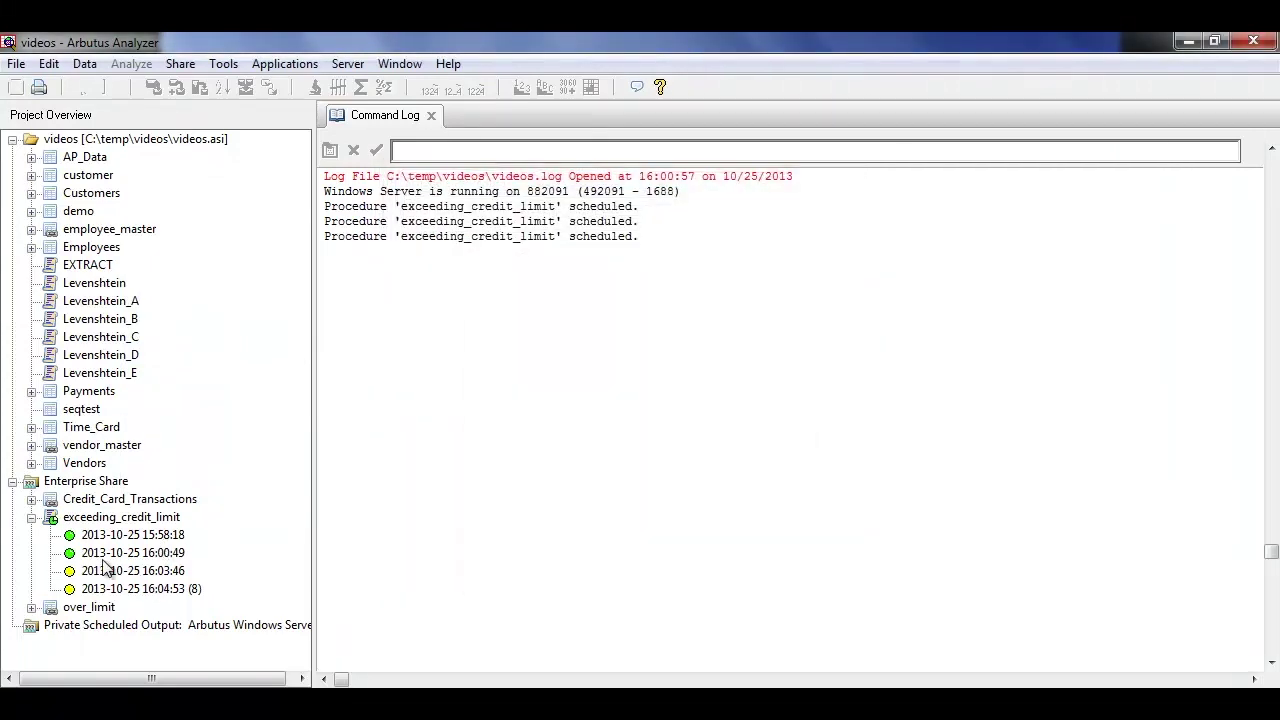
right_click(70, 481)
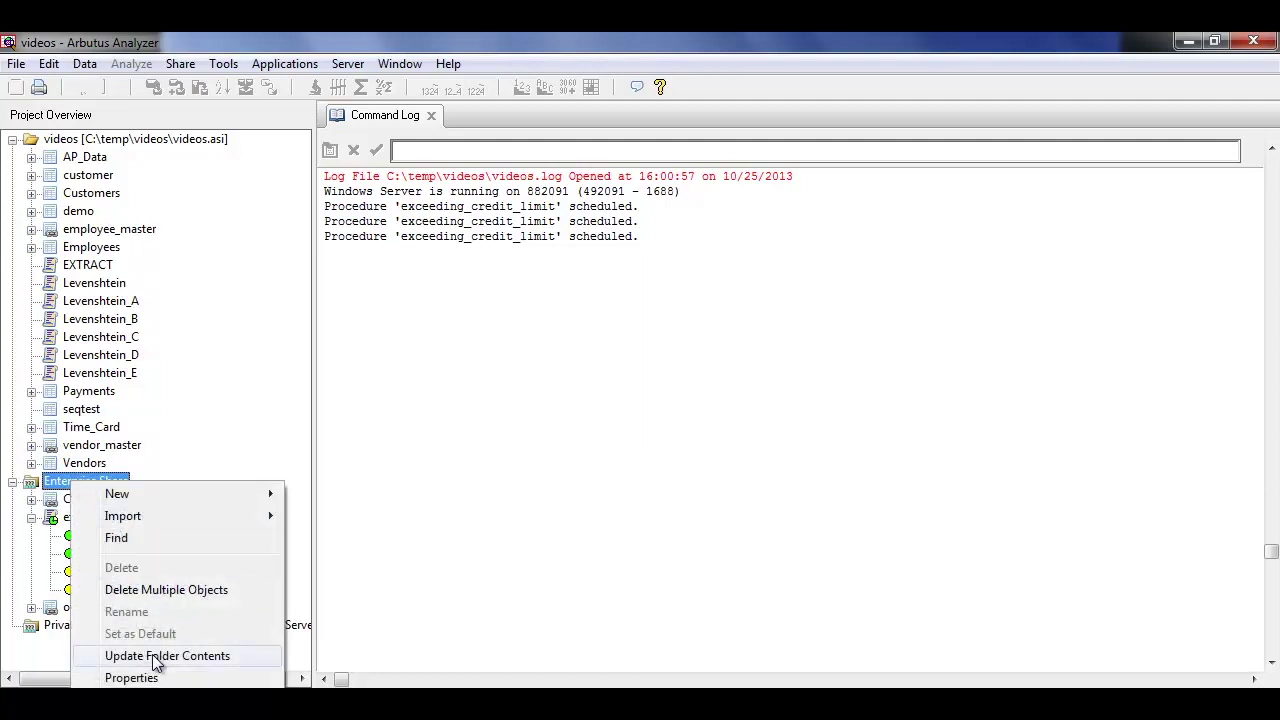
click(150, 655)
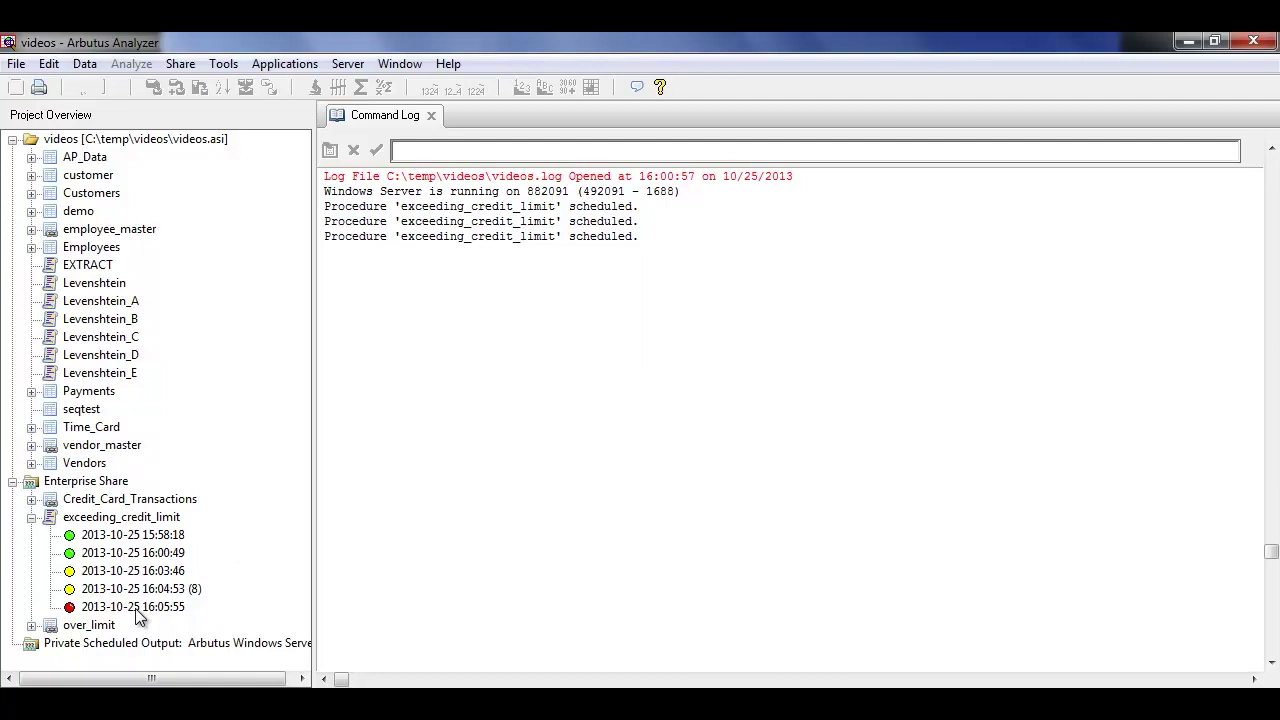
Step: Open the newest run log of exceeding_credit_limit and highlight line 8 to examine why the run stopped
double_click(135, 607)
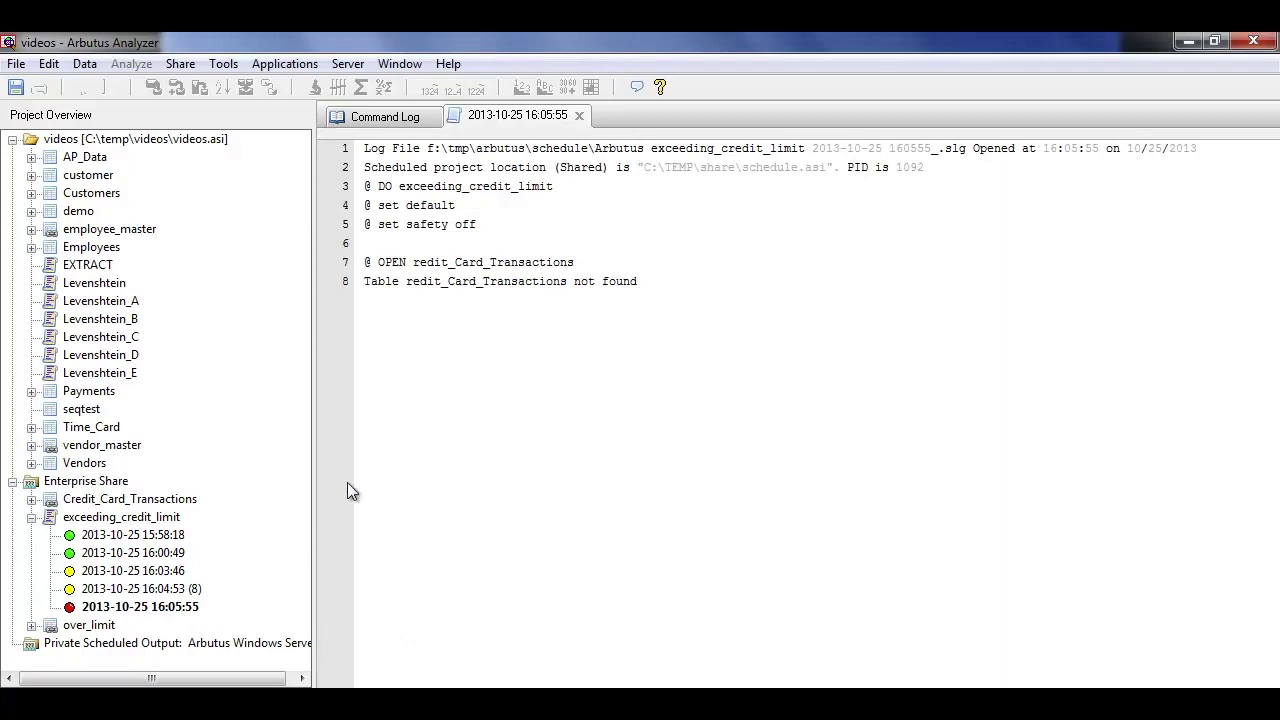
click(366, 284)
drag(366, 287, 651, 289)
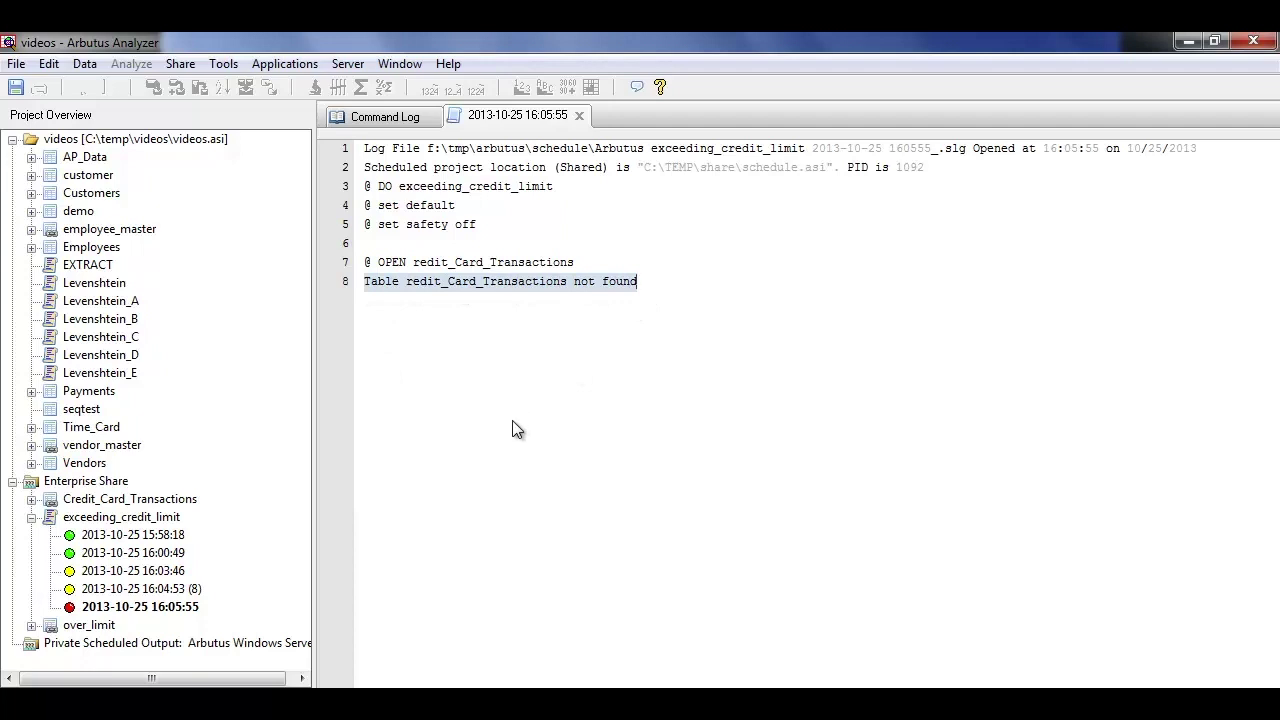